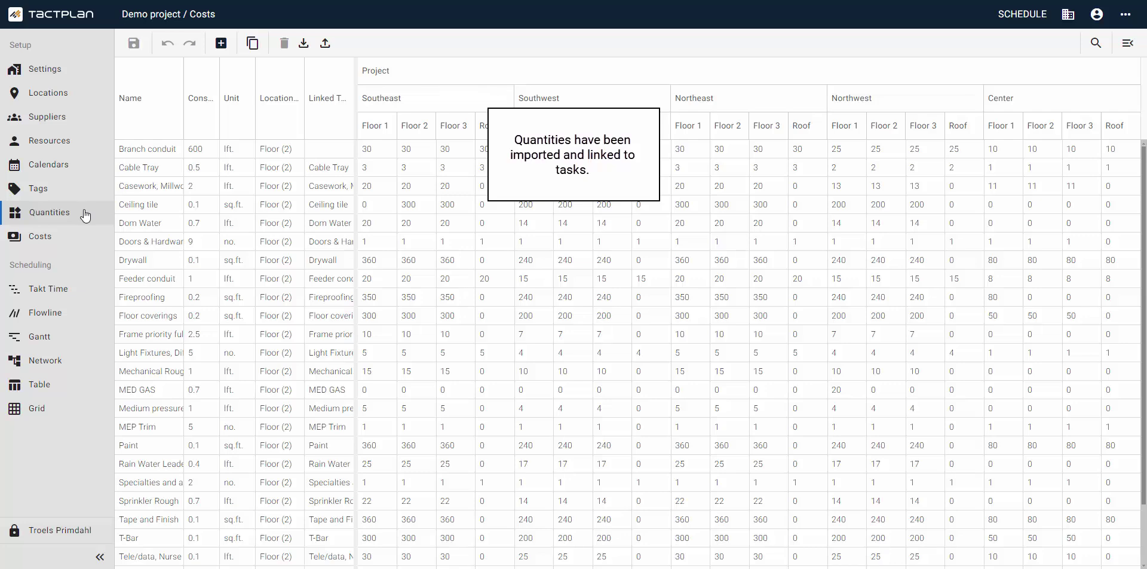
# Open the project's Costs page and hide the Cost Type, Code and Measurement Rule columns.
pyautogui.click(77, 237)
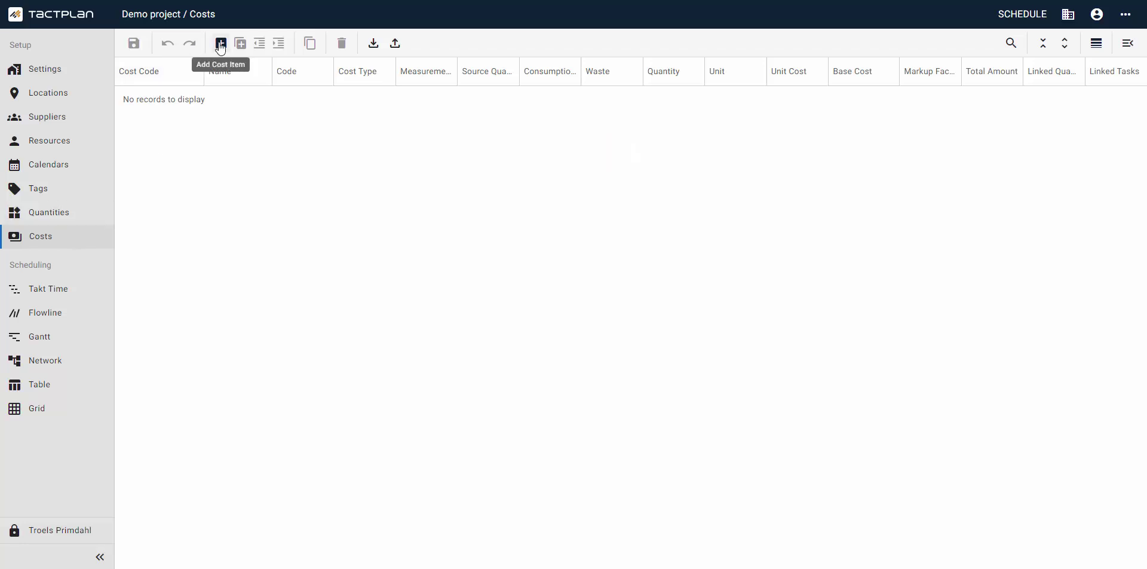
pyautogui.rightClick(253, 75)
pyautogui.moveTo(296, 92)
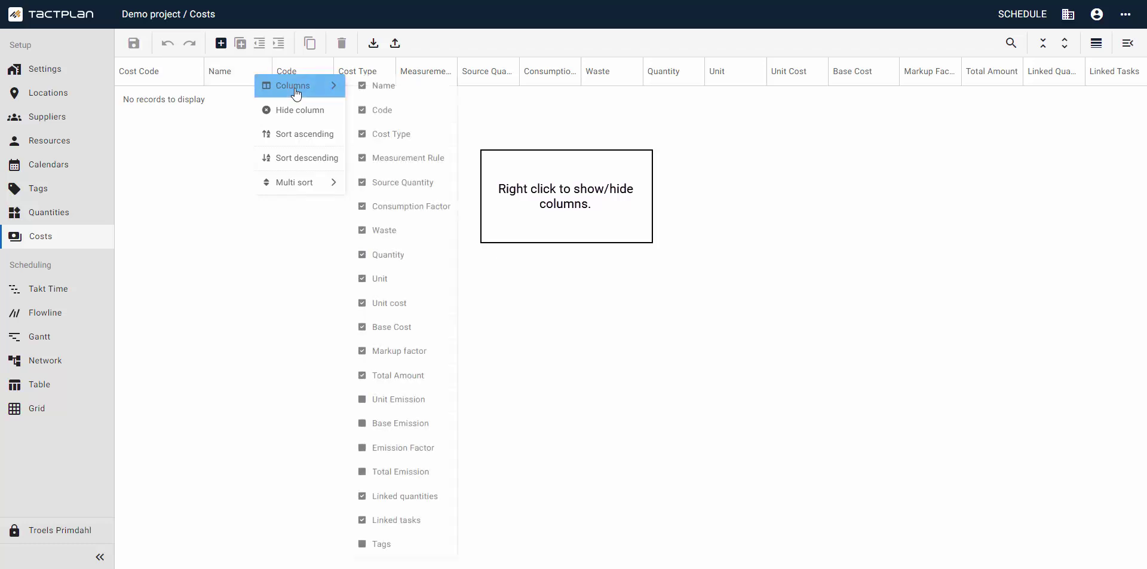
pyautogui.click(363, 136)
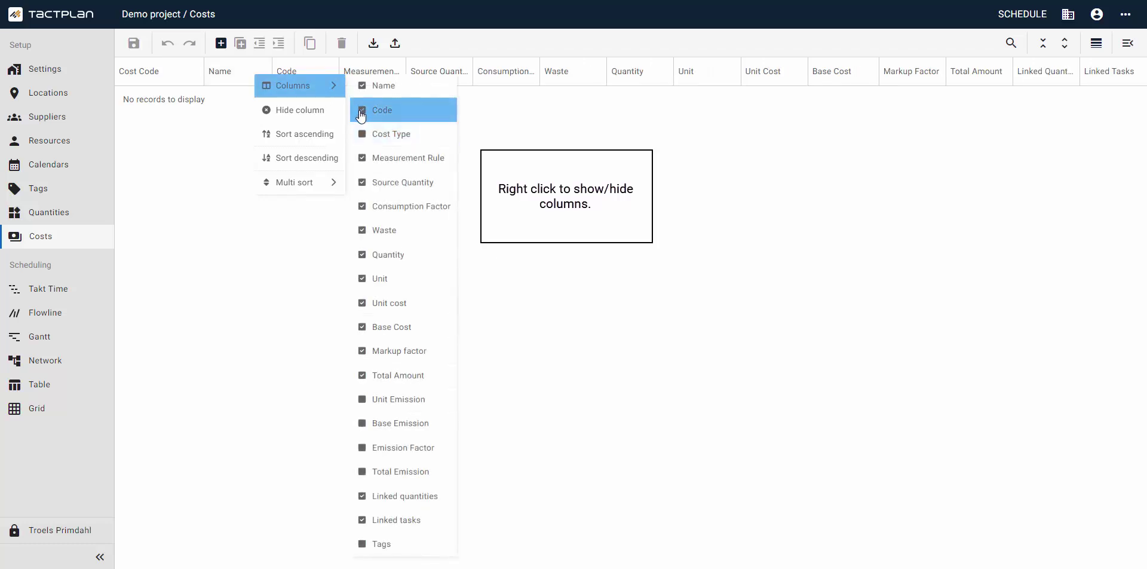
pyautogui.click(361, 113)
pyautogui.click(359, 160)
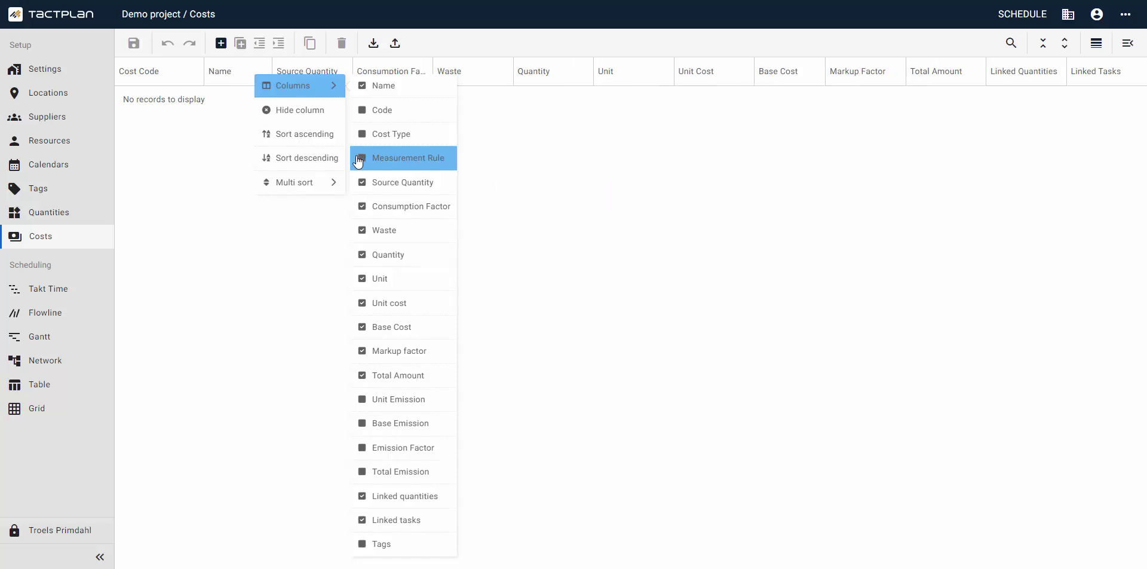
pyautogui.click(524, 184)
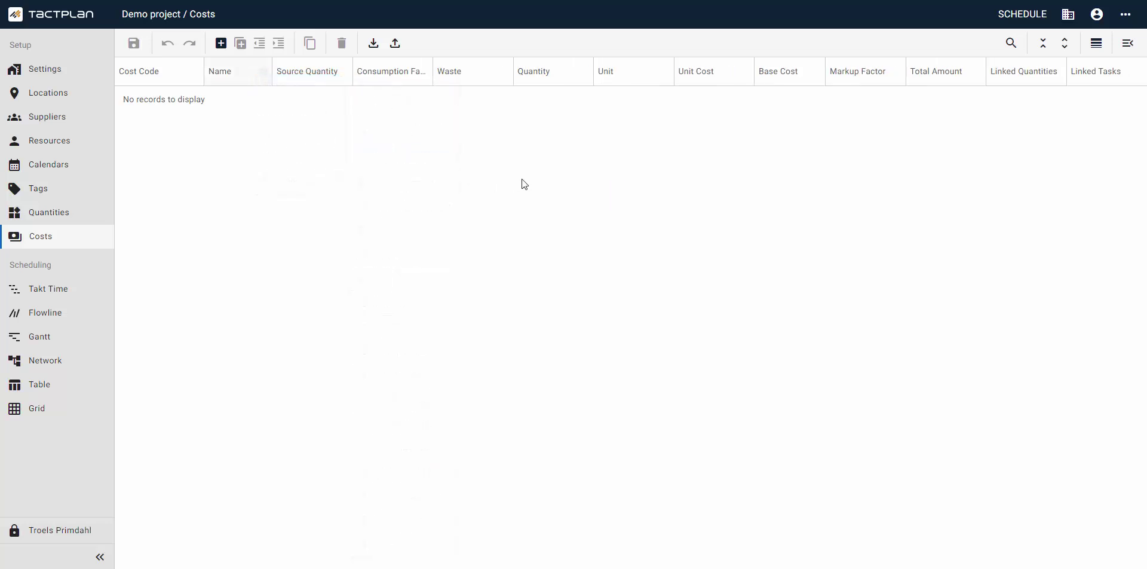
# Add a cost item with the cost code DP and the name Demo project.
pyautogui.click(221, 45)
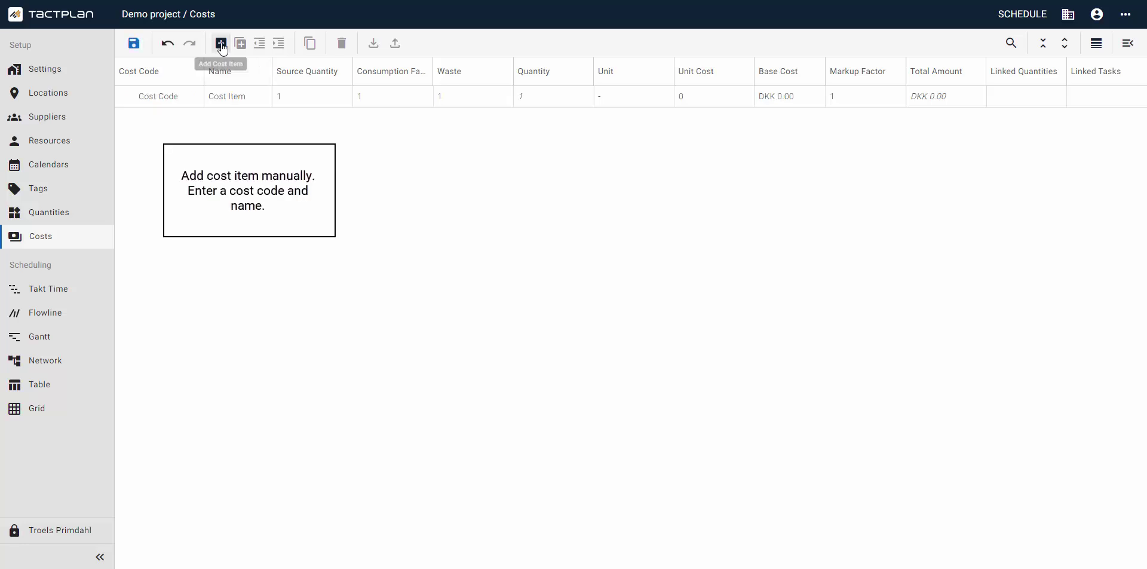
pyautogui.doubleClick(167, 98)
pyautogui.write('DP')
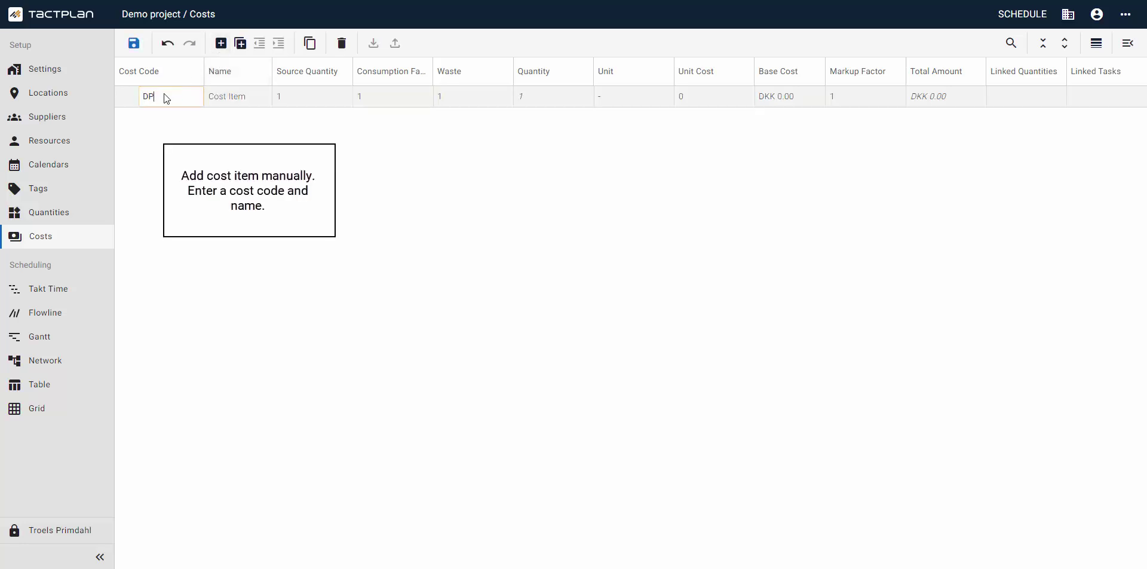
pyautogui.press('Tab')
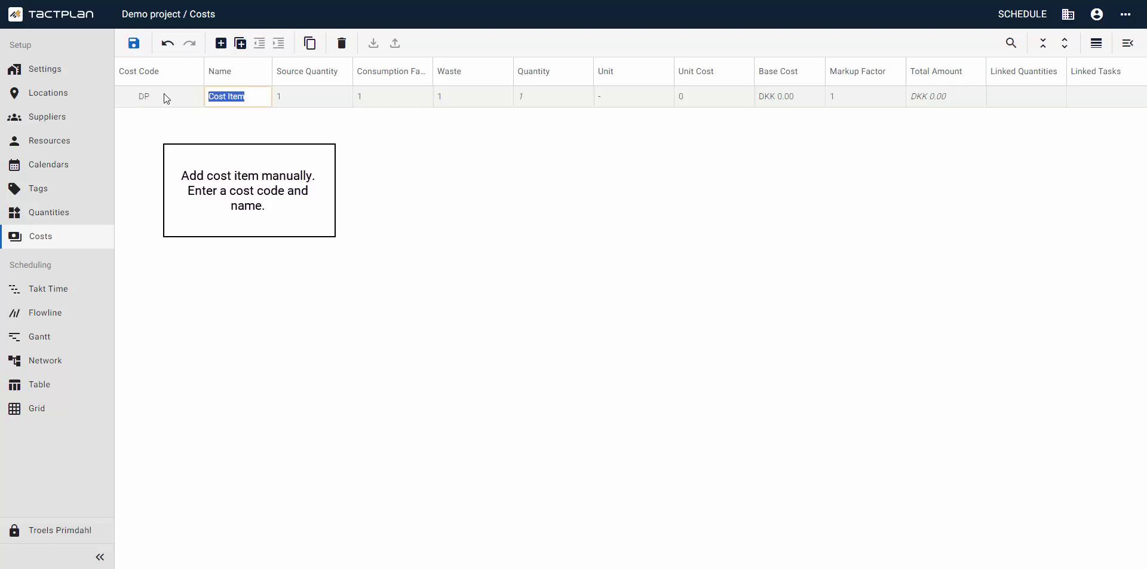
pyautogui.write('Demo project')
pyautogui.press('Return')
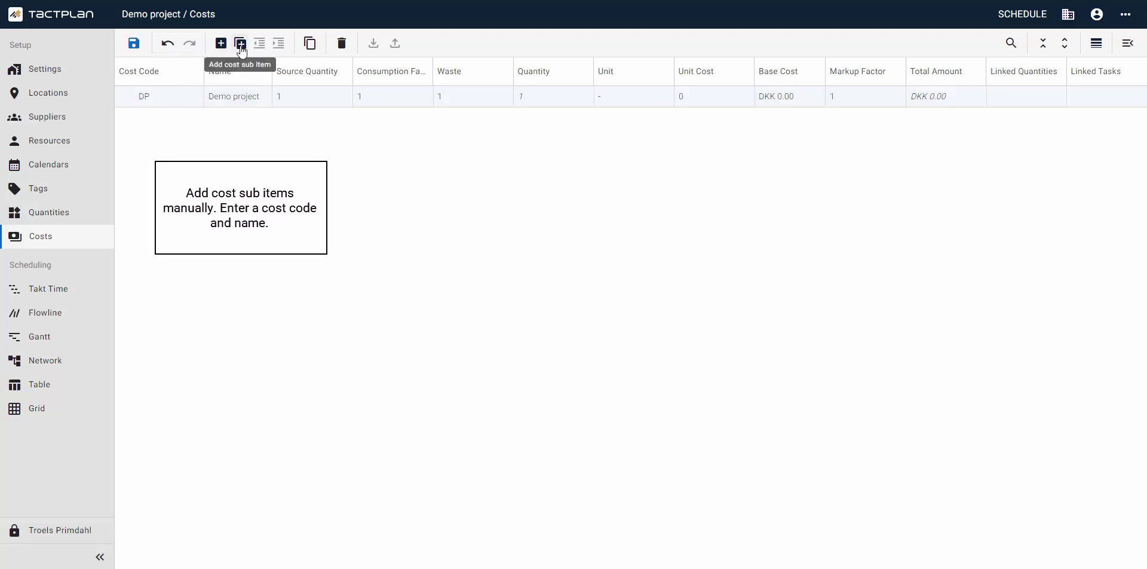
# Add a cost sub item under Demo project with the code DP.1 and the name Casework.
pyautogui.click(241, 46)
pyautogui.doubleClick(174, 120)
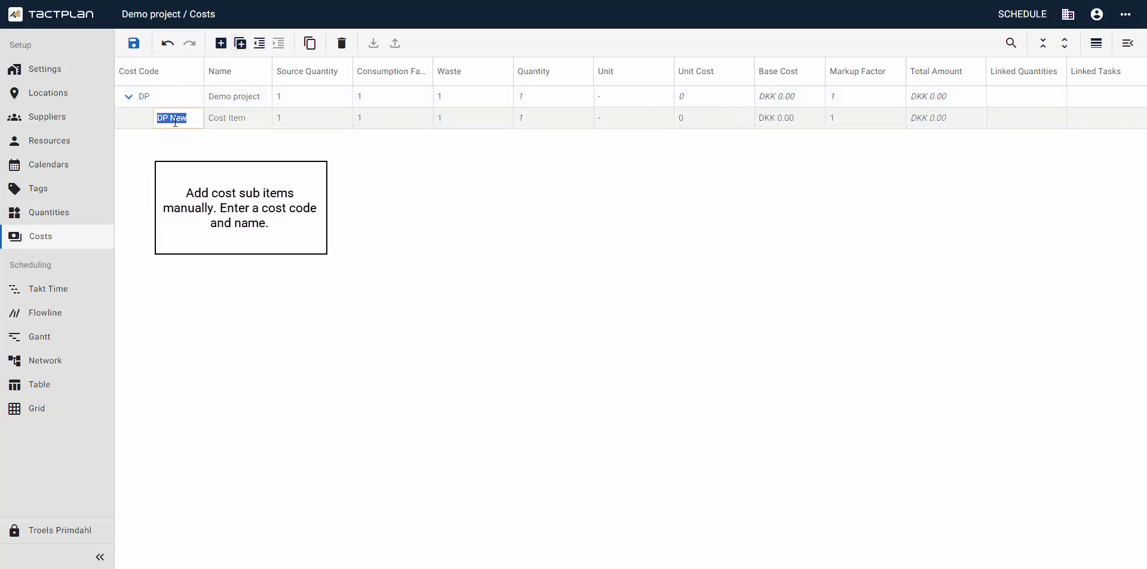
pyautogui.write('DP.1')
pyautogui.press('Tab')
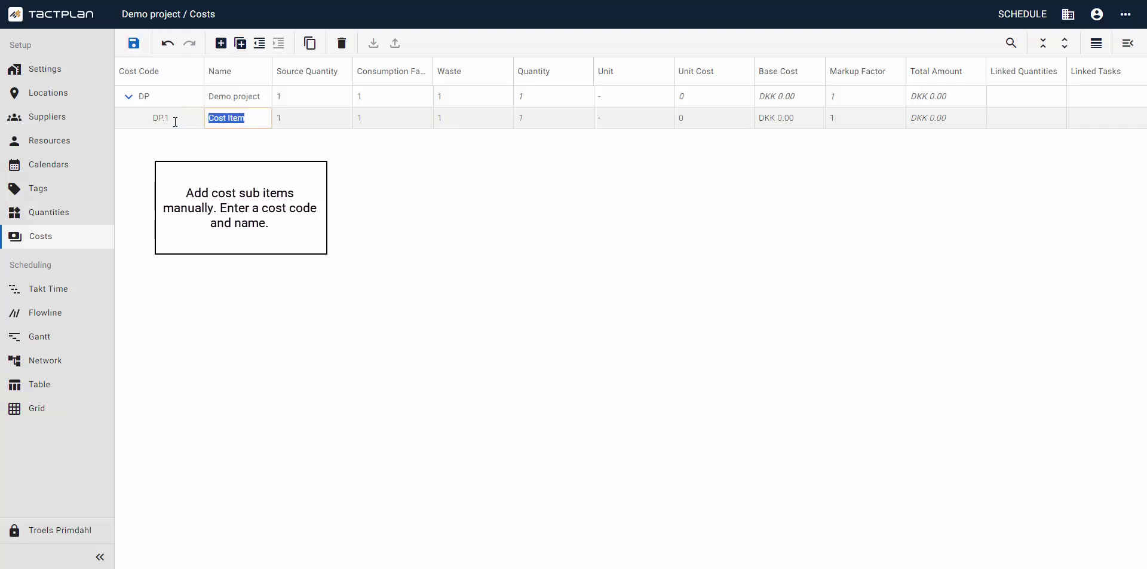
pyautogui.write('Casework')
pyautogui.press('Return')
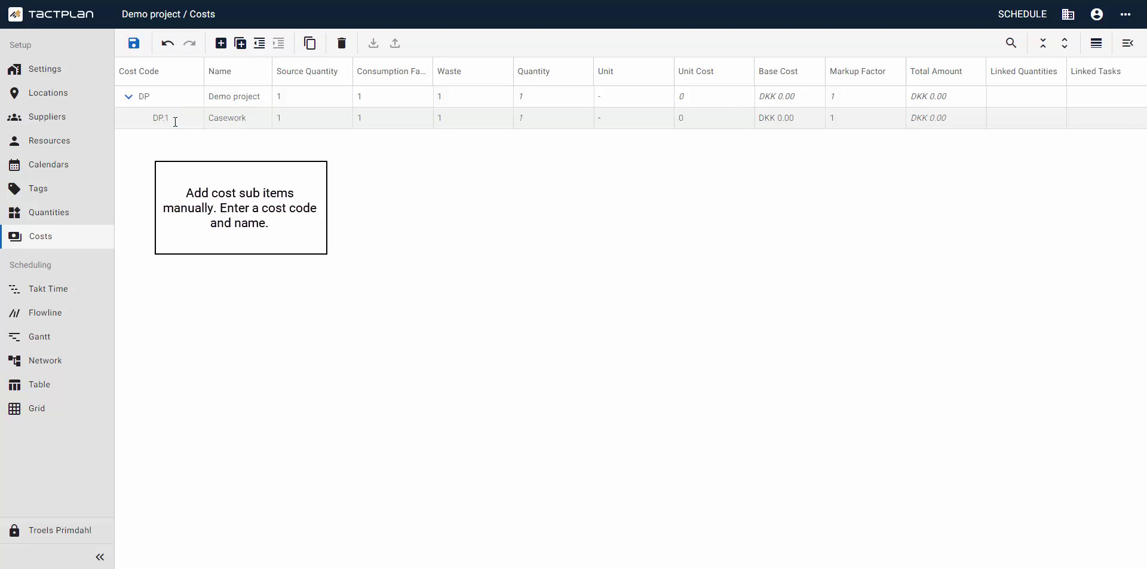
# Add a sub item DP.1.1 named "Casework, Millwork" under Casework and widen the Name column to fit it.
pyautogui.click(240, 44)
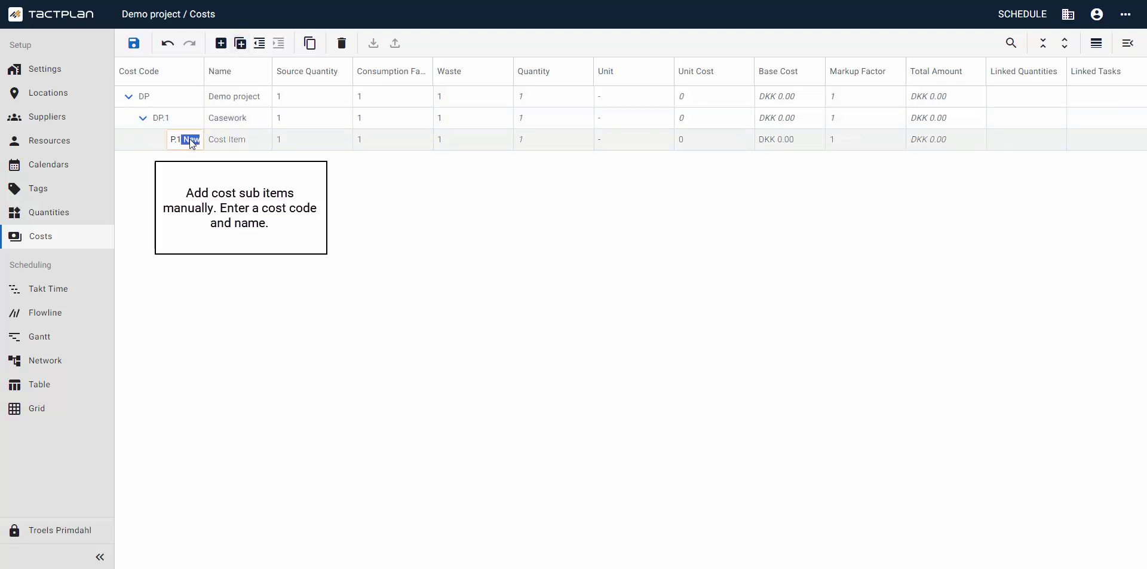
pyautogui.press('Return')
pyautogui.click(237, 140)
pyautogui.write('Casework, Millw')
pyautogui.press('Return')
pyautogui.moveTo(272, 78); pyautogui.dragTo(308, 78)
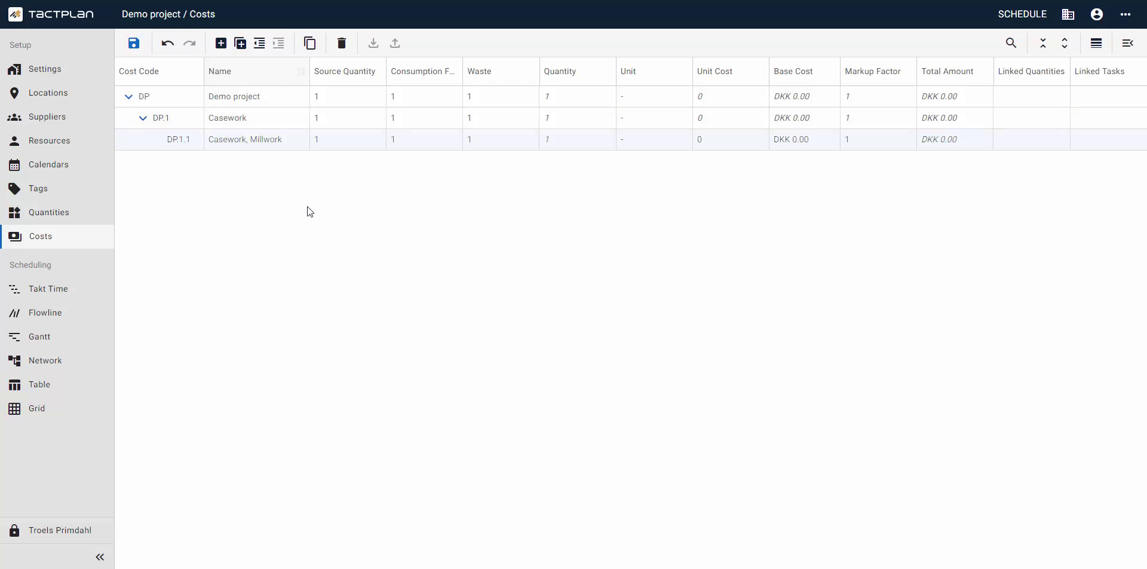
# Set the source quantity of the Casework, Millwork cost item to 50.
pyautogui.doubleClick(337, 140)
pyautogui.write('50')
pyautogui.press('Return')
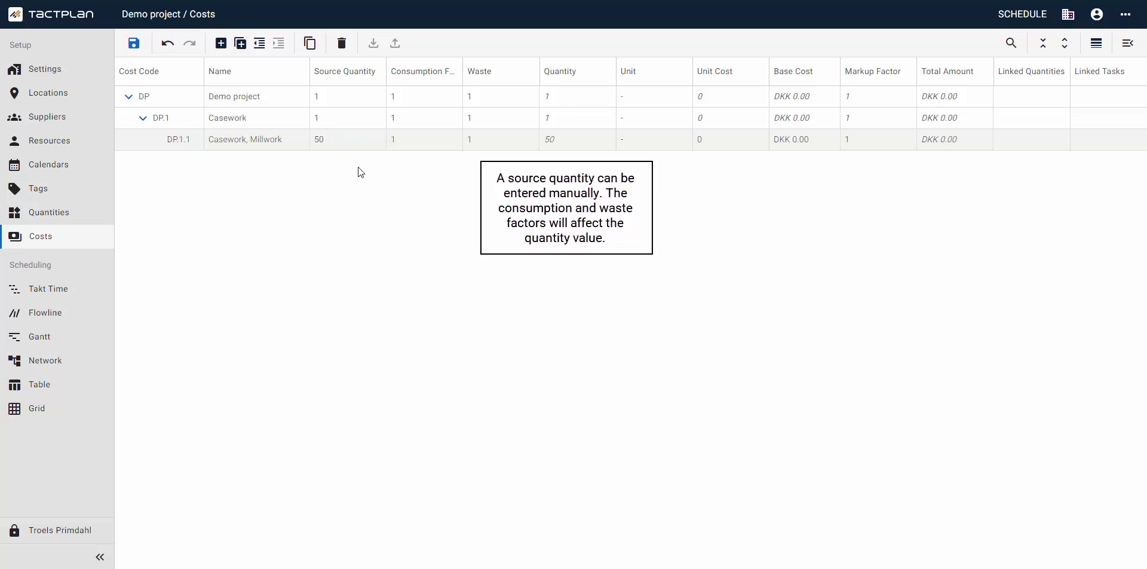
# Try a consumption factor of 1.2 and a waste of 1.2 on Casework, Millwork, and undo both changes.
pyautogui.doubleClick(414, 141)
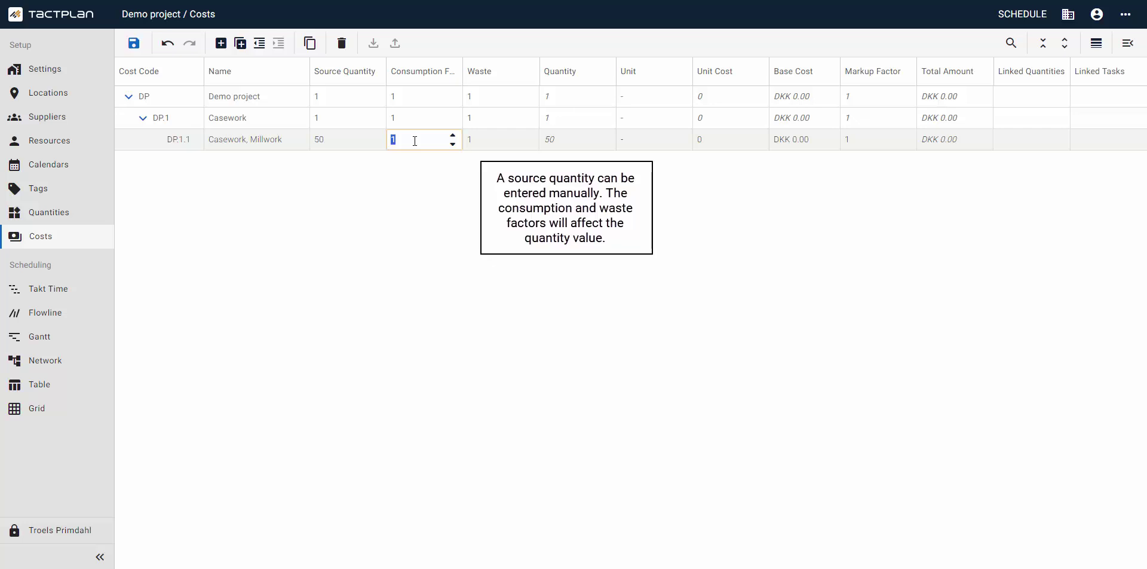
pyautogui.click(414, 141)
pyautogui.write('.2')
pyautogui.press('Return')
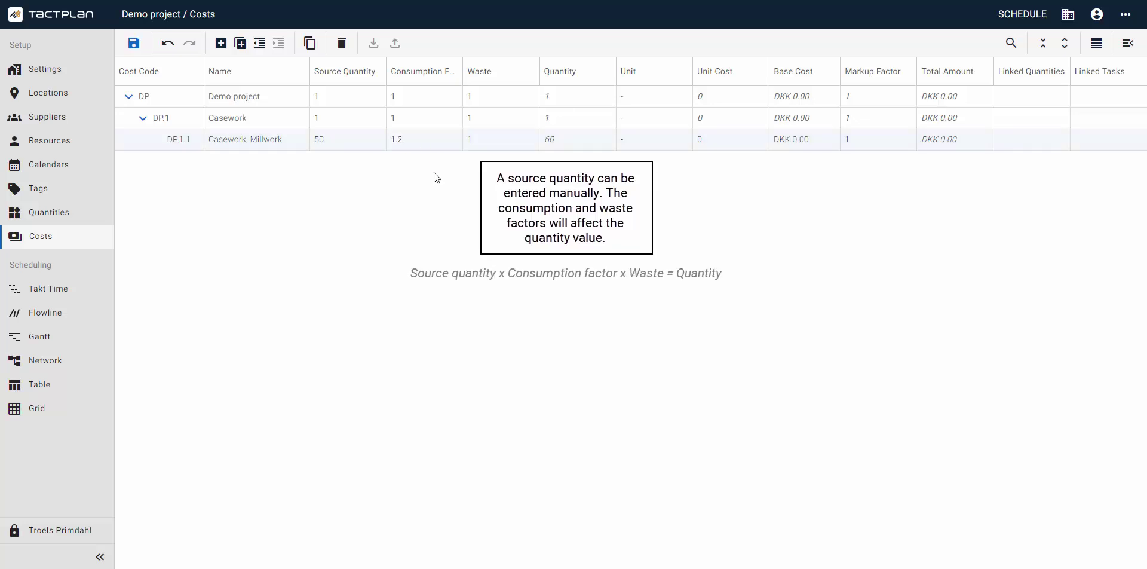
pyautogui.doubleClick(492, 141)
pyautogui.press('Return')
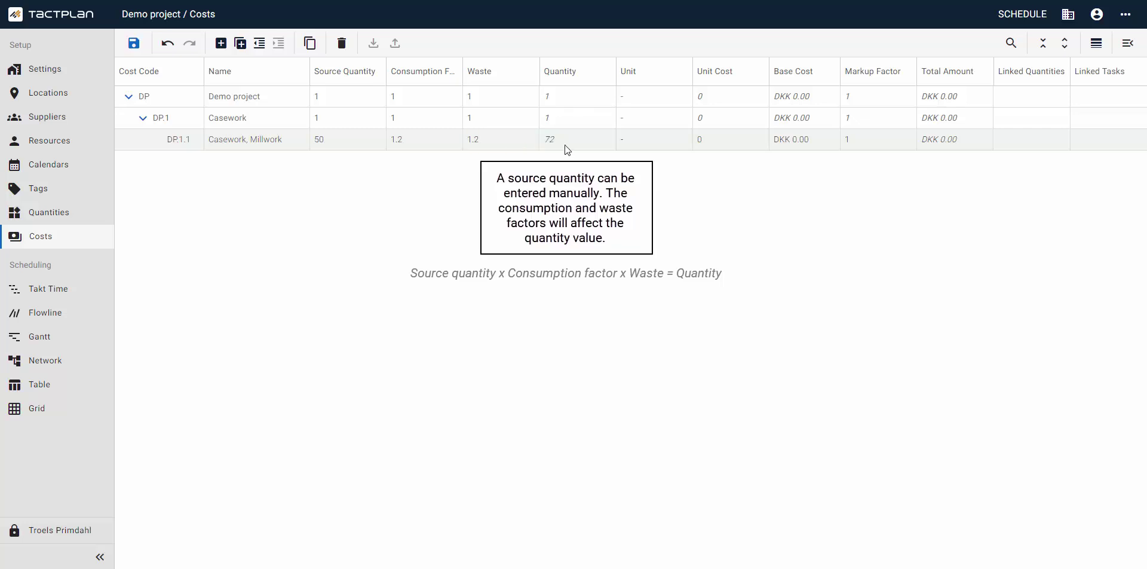
pyautogui.click(172, 45)
pyautogui.click(171, 46)
# Set the unit cost of the Casework, Millwork cost item to 100.
pyautogui.click(714, 144)
pyautogui.write('100')
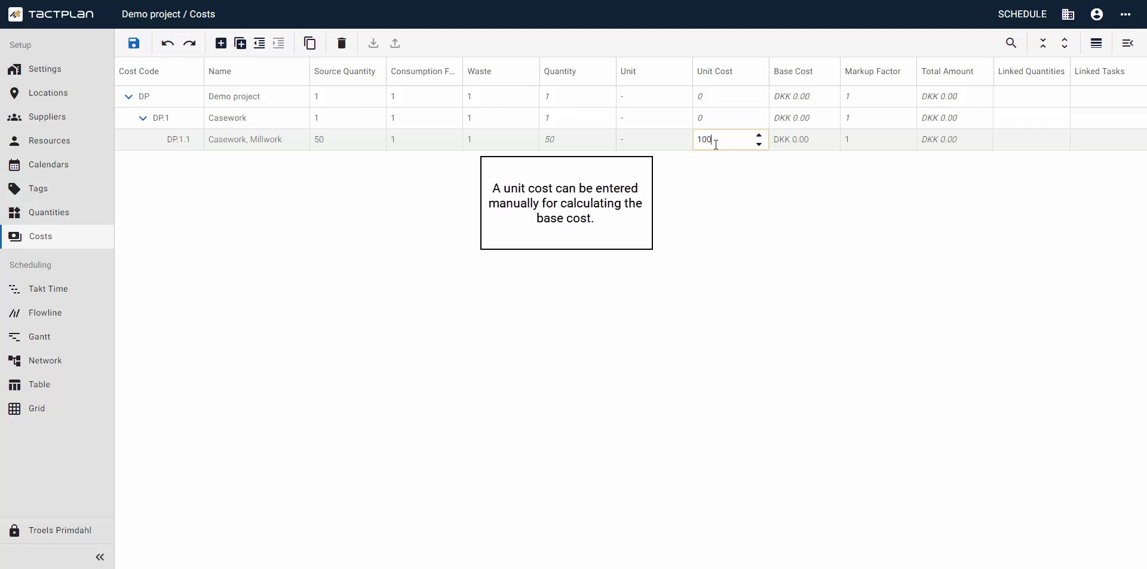
pyautogui.click(720, 181)
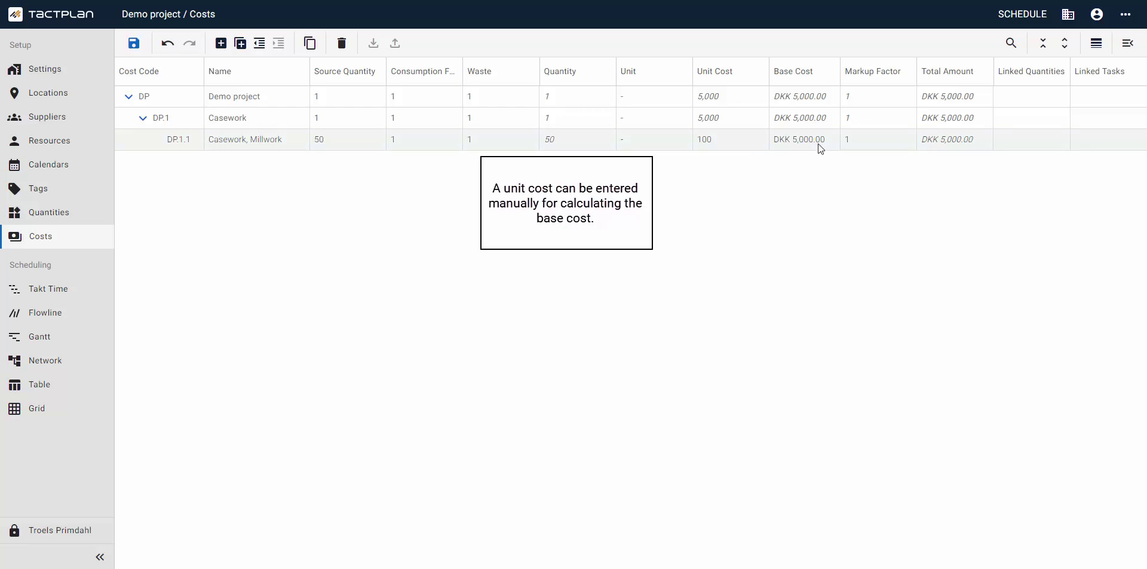
# Try a markup factor of 0.9 on the Casework, Millwork cost item and undo it.
pyautogui.click(867, 143)
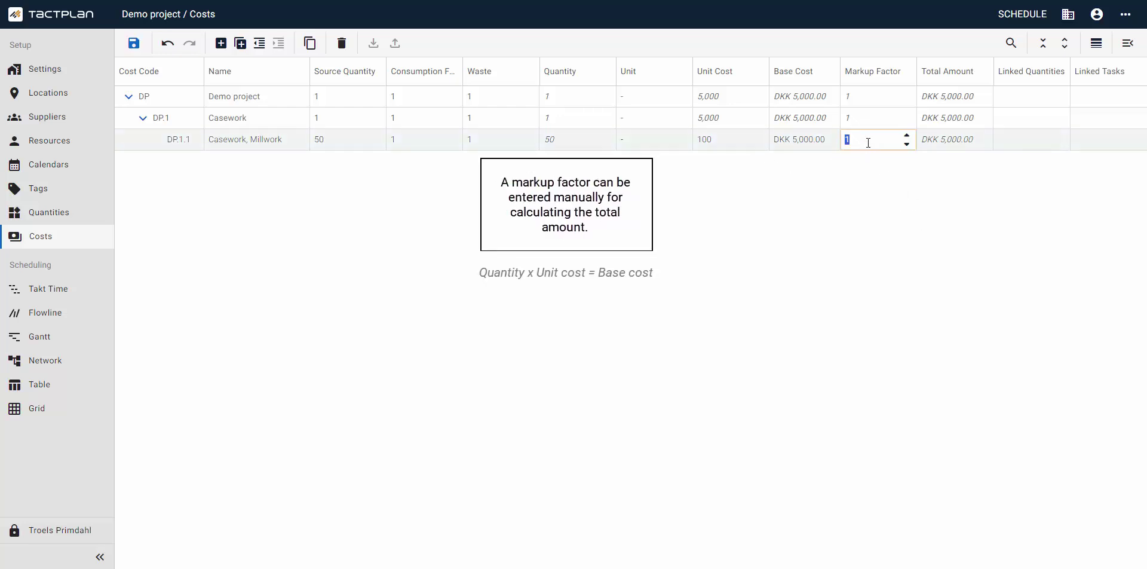
pyautogui.write('0.9')
pyautogui.click(866, 182)
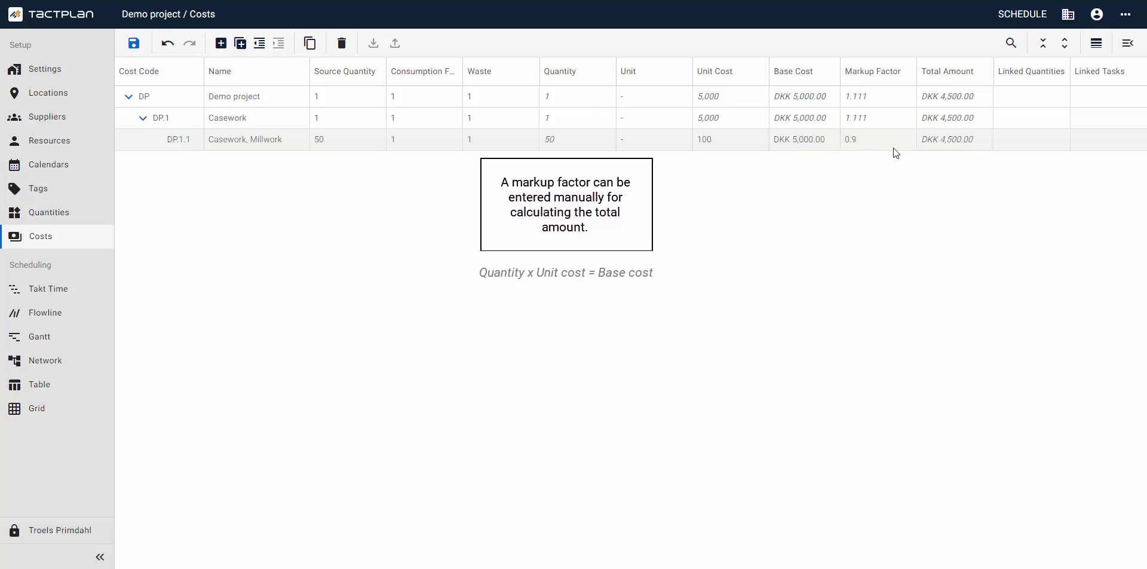
pyautogui.click(168, 43)
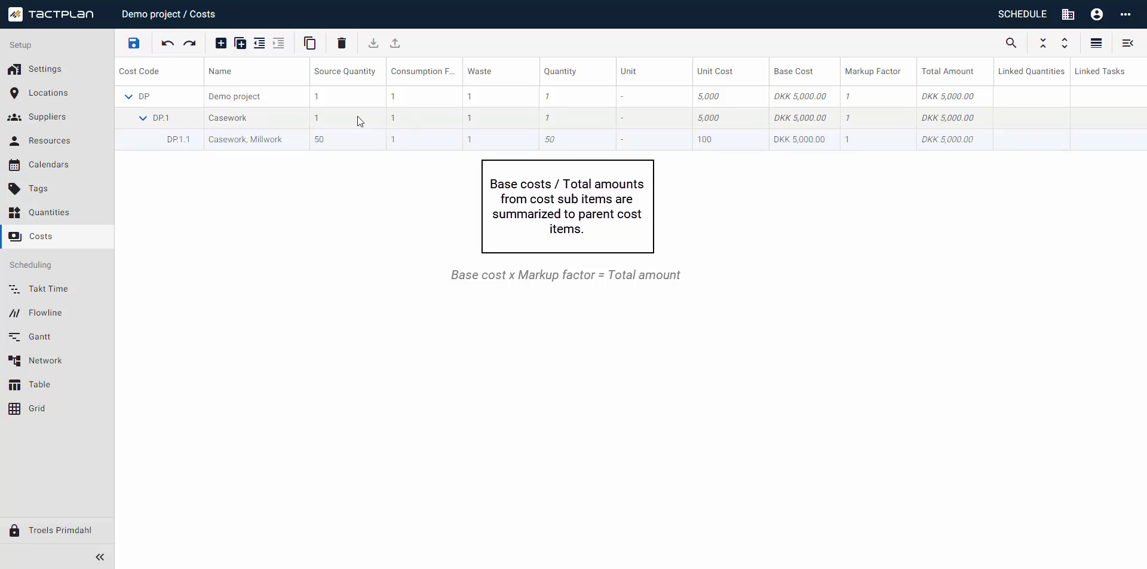
# Try a source quantity of 2 on the parent Casework item and undo it.
pyautogui.doubleClick(336, 120)
pyautogui.write('2')
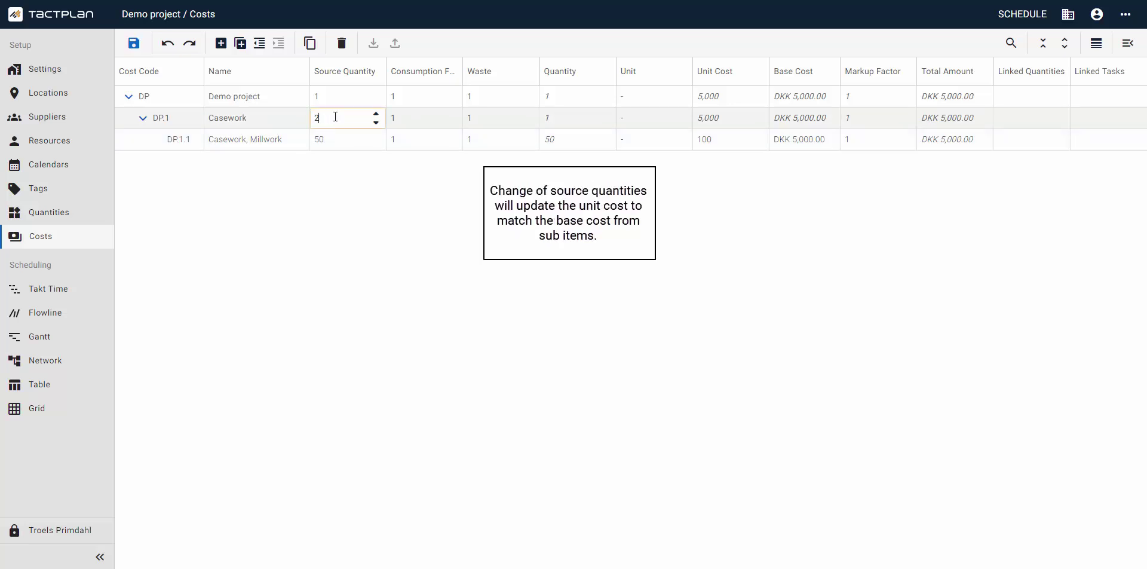
pyautogui.click(352, 252)
pyautogui.click(167, 47)
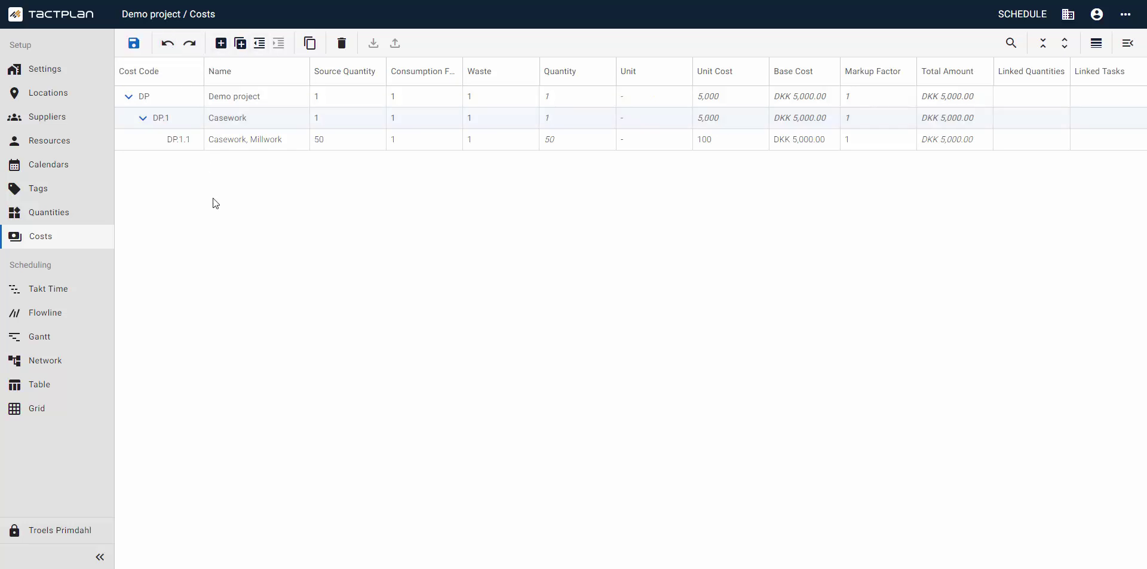
# Save the costs and link the Casework, Millwork quantity to cost item DP.1.1.
pyautogui.click(135, 46)
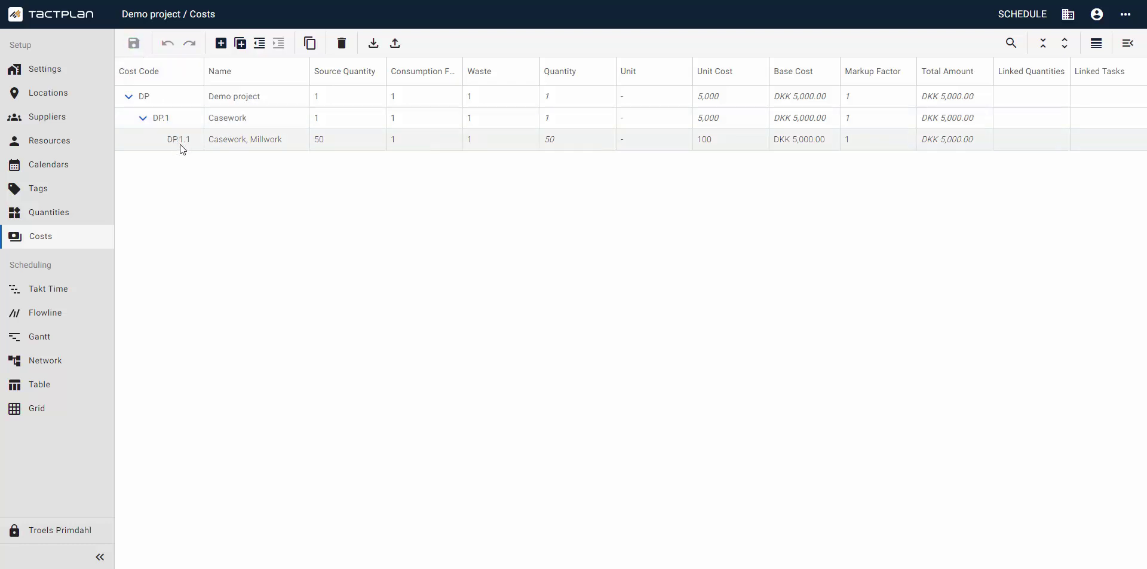
pyautogui.doubleClick(333, 142)
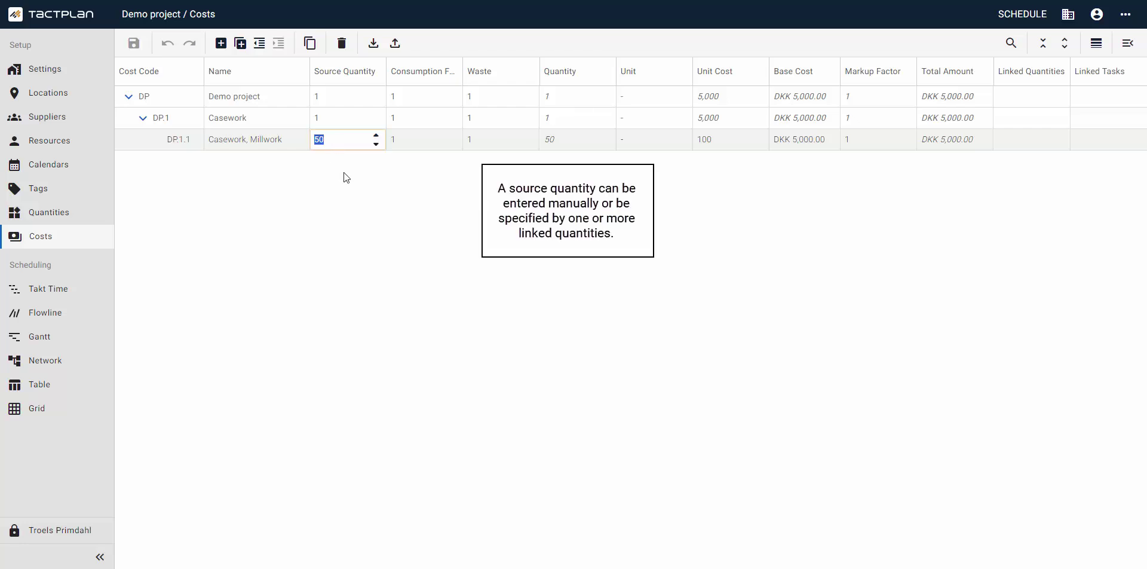
pyautogui.click(344, 172)
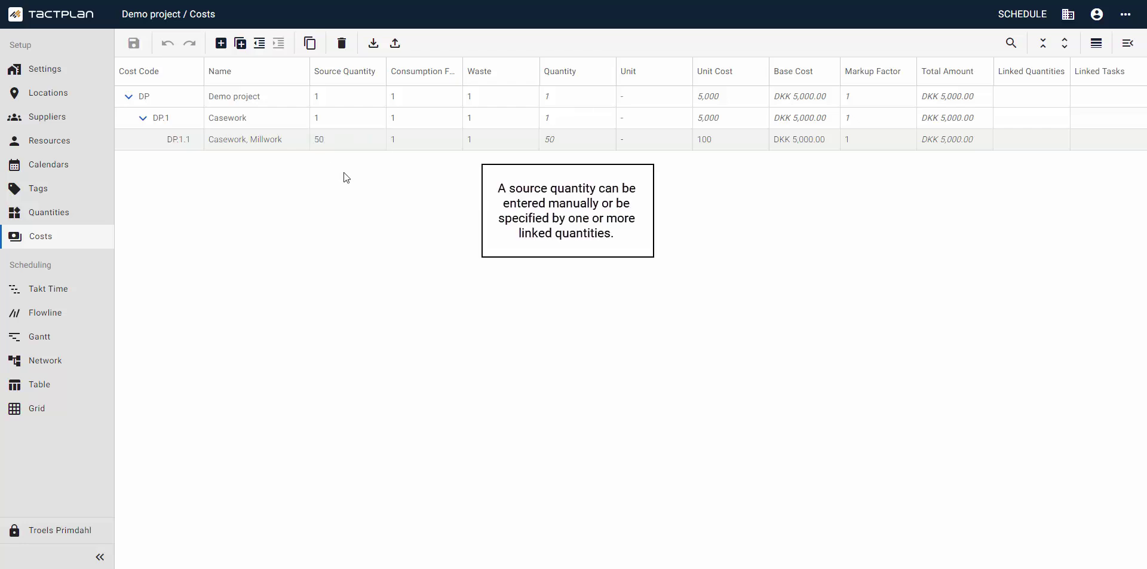
pyautogui.click(1027, 142)
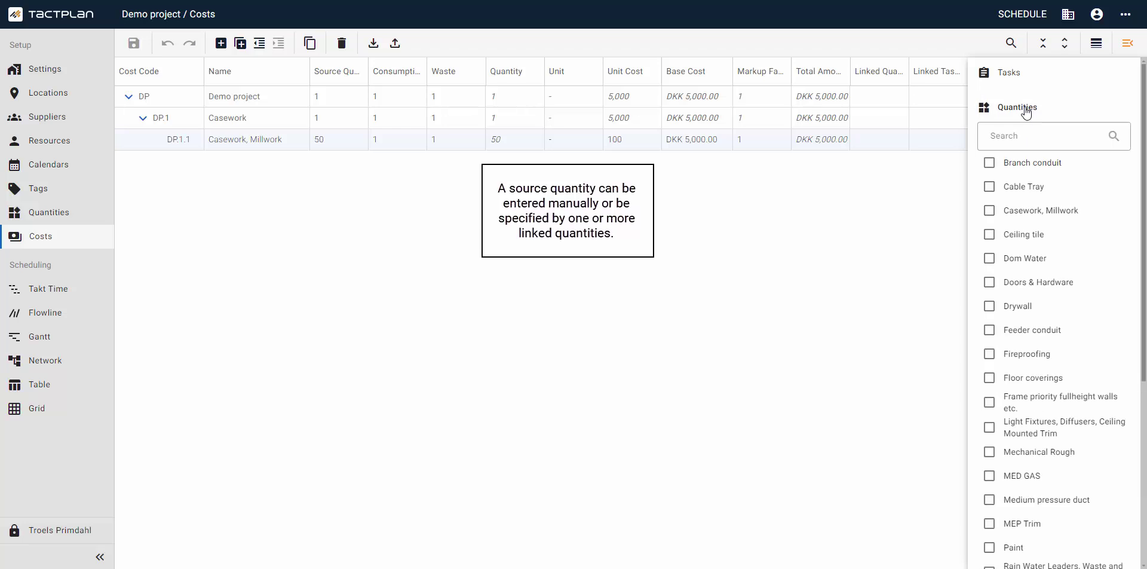
pyautogui.click(989, 211)
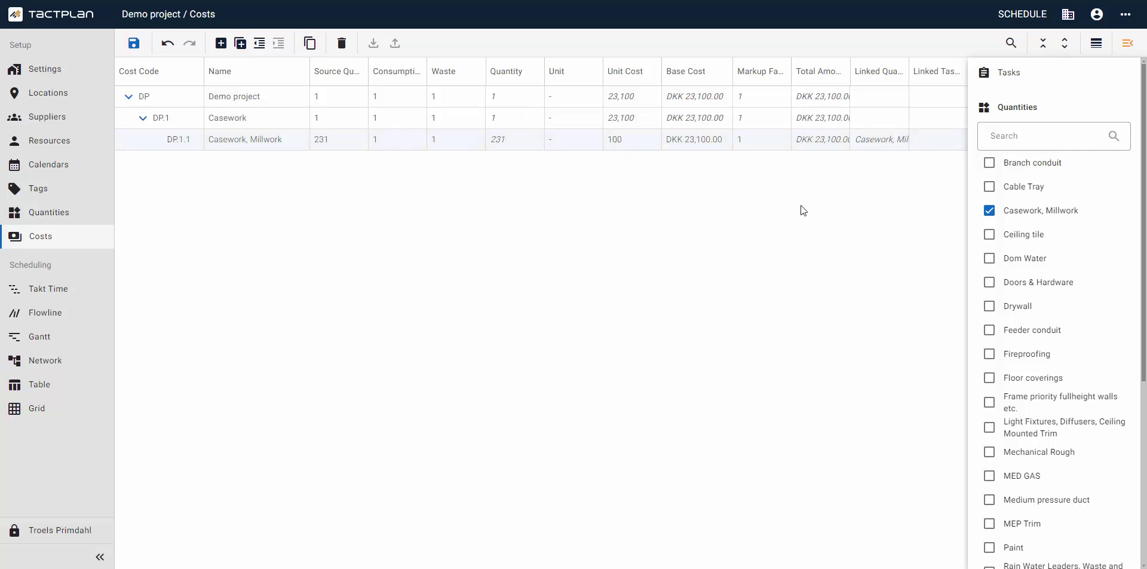
# Link cost item DP.1.1 to the Casework, Millwork task, and link its quantities to the task too.
pyautogui.click(1031, 111)
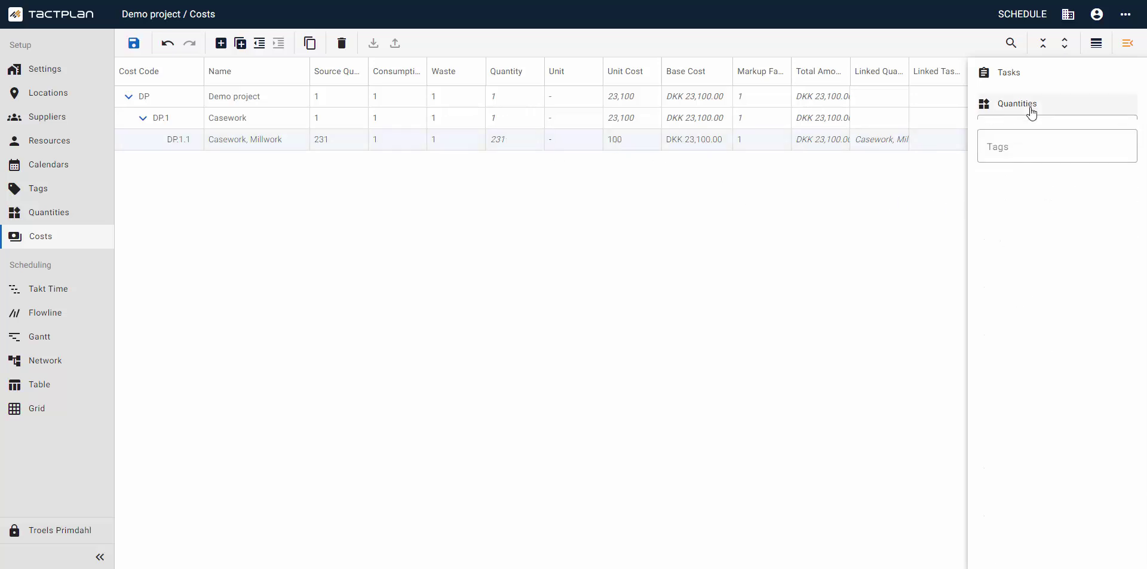
pyautogui.click(1020, 77)
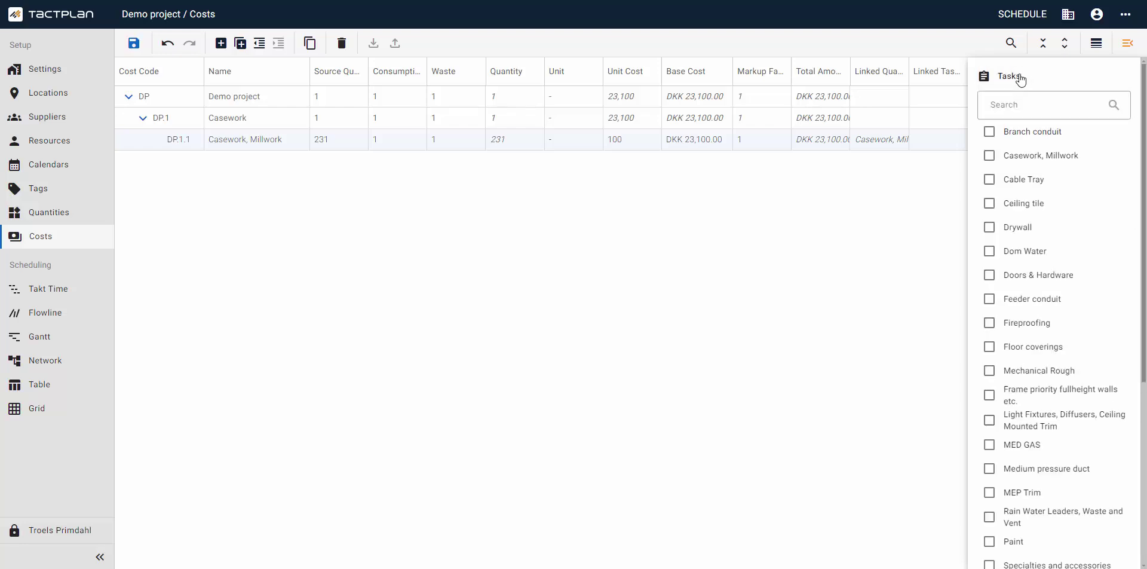
pyautogui.click(990, 156)
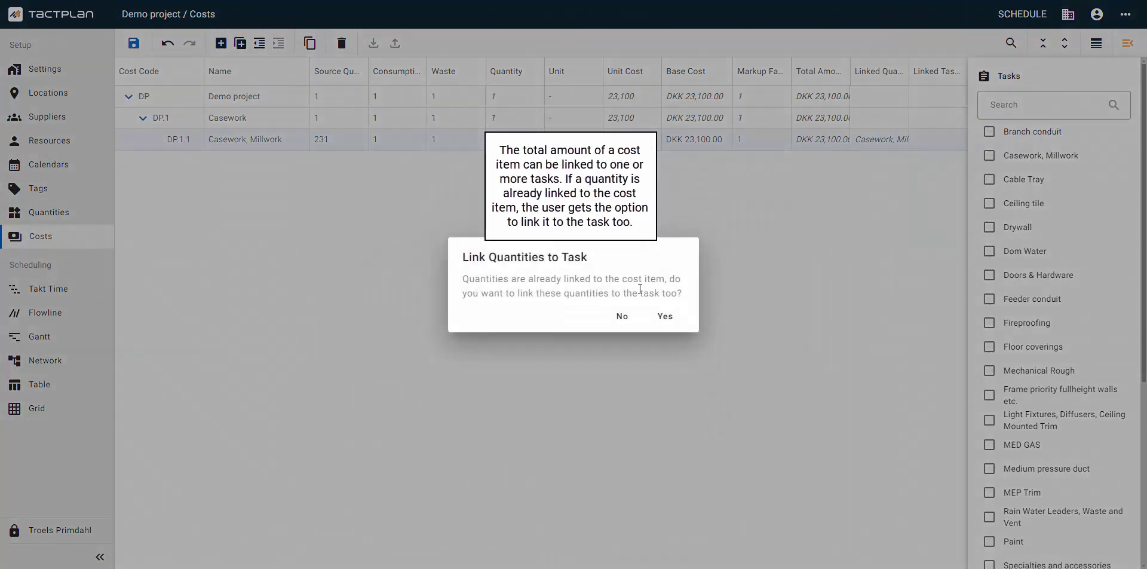
pyautogui.click(669, 320)
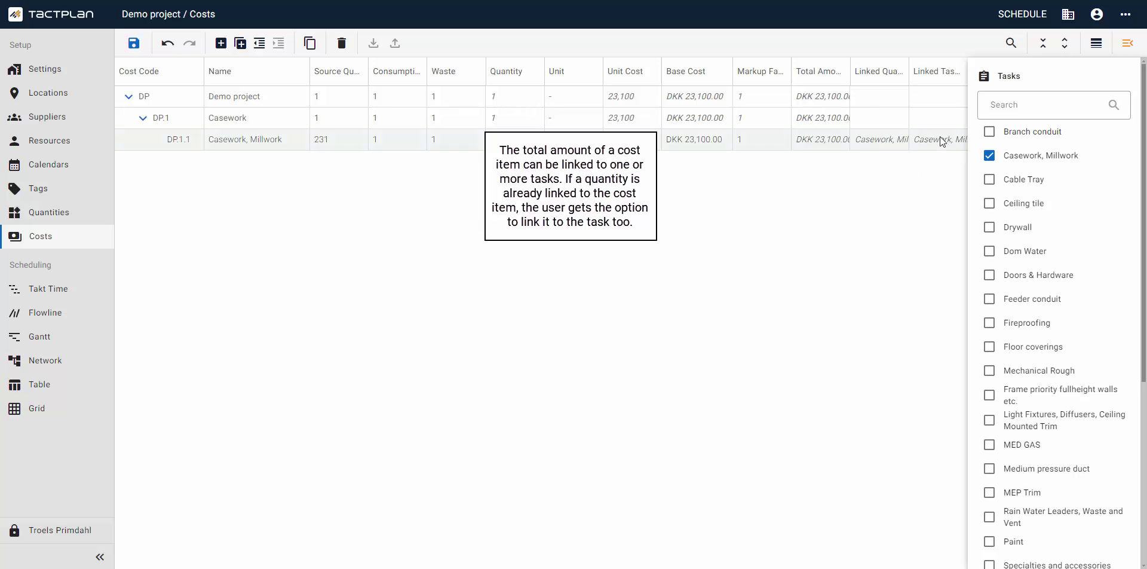
# Examine the Casework, Millwork task's linked costs in the schedule table, including their distribution by location.
pyautogui.click(43, 380)
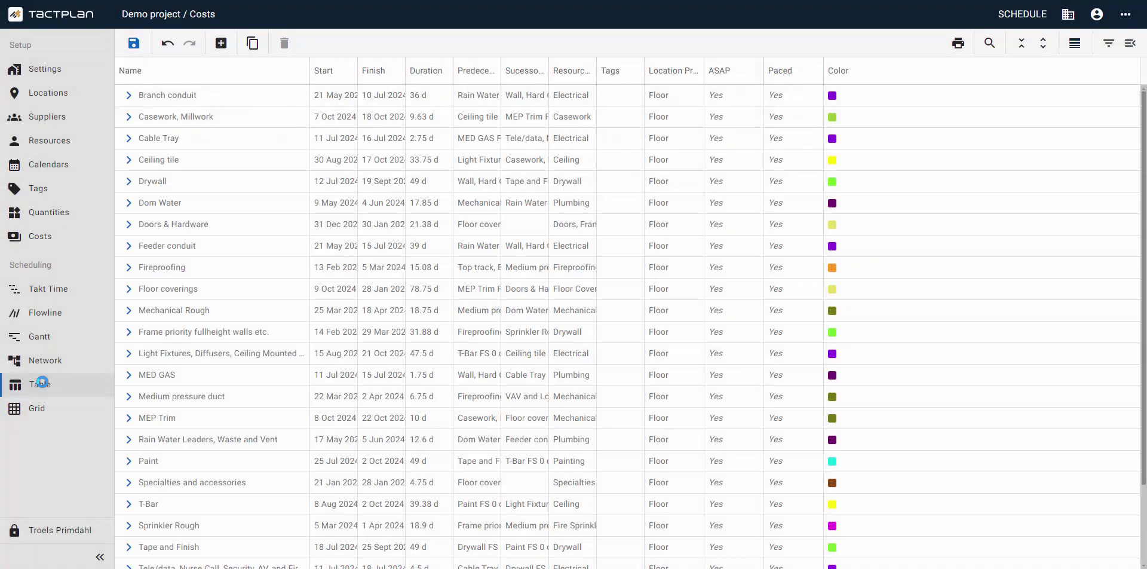
pyautogui.click(242, 110)
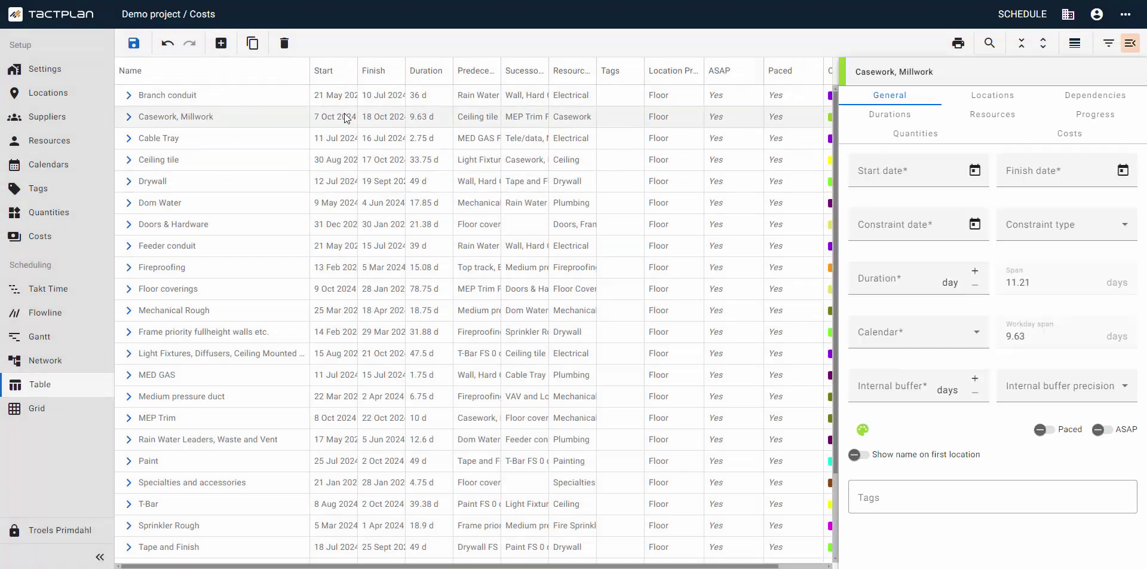
pyautogui.click(1077, 134)
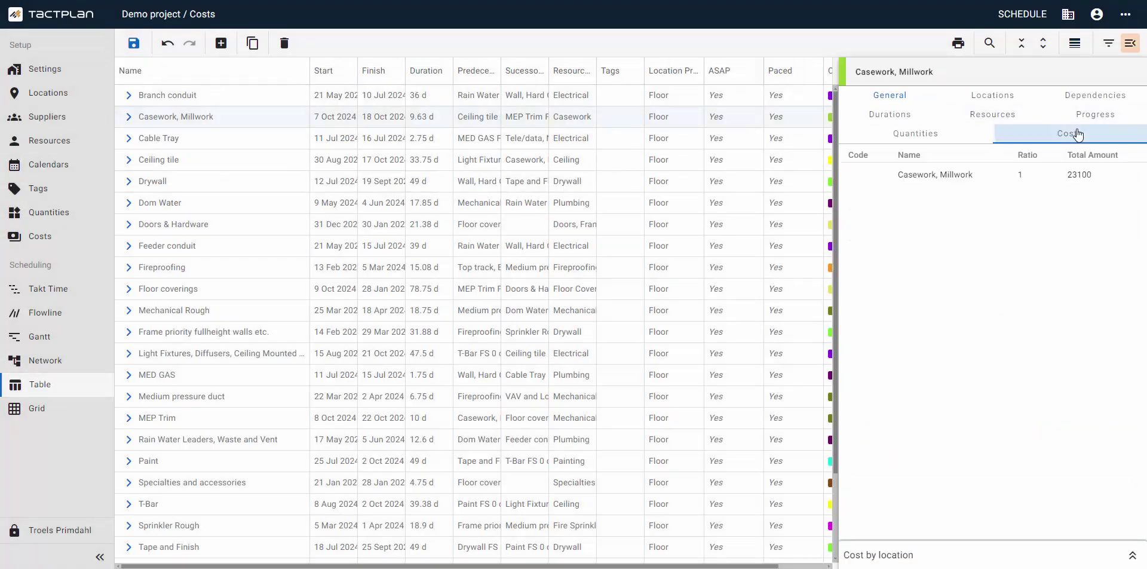
pyautogui.click(1086, 169)
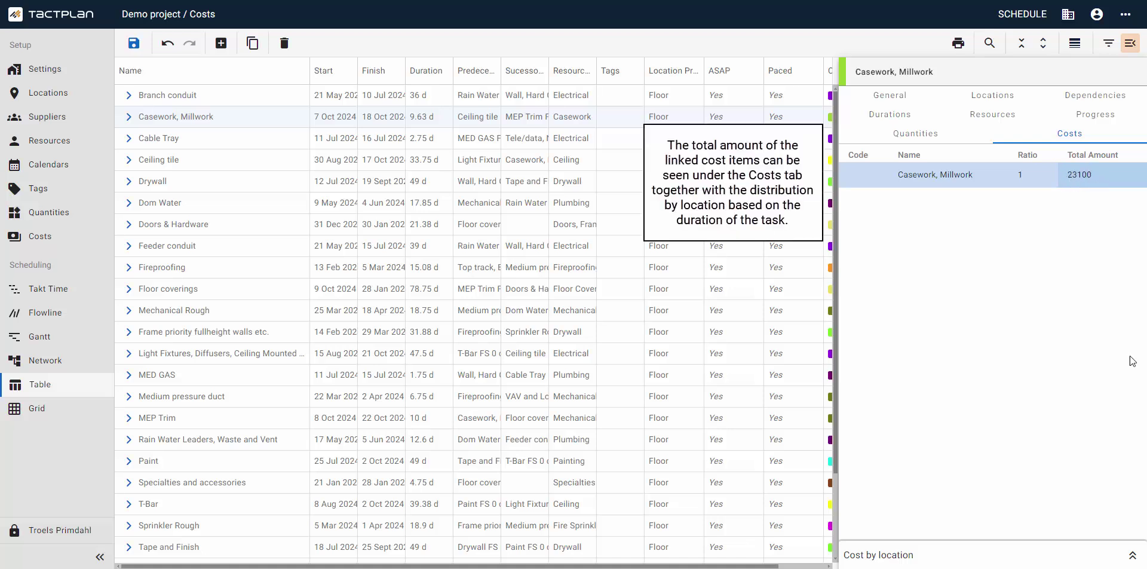
pyautogui.click(1132, 555)
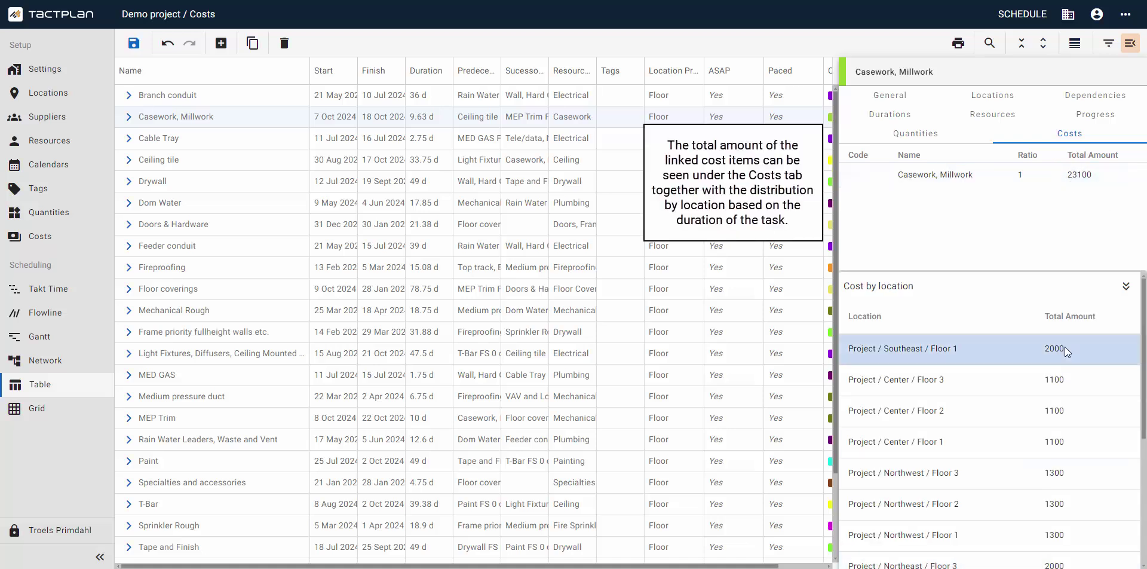
pyautogui.scroll(-2, 1066, 350)
pyautogui.scroll(-2, 1066, 353)
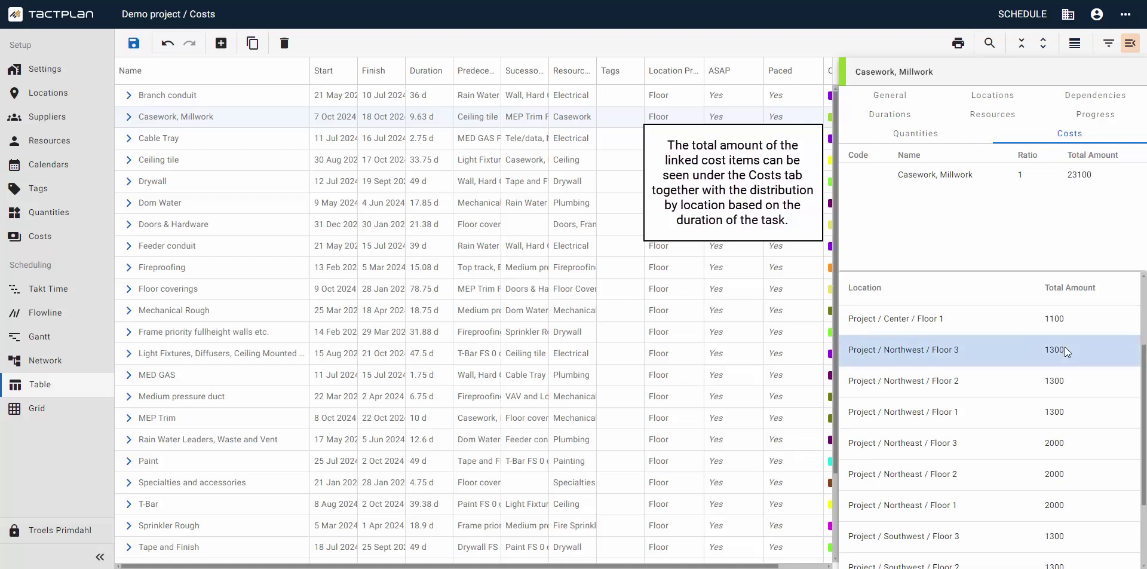
pyautogui.scroll(2, 1065, 347)
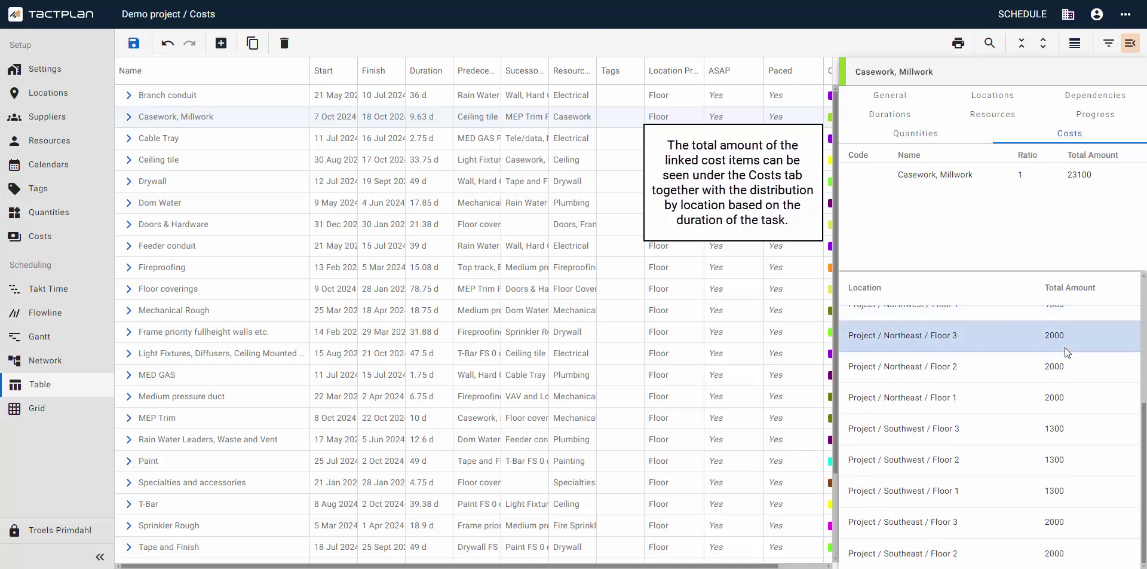
pyautogui.scroll(3, 1066, 350)
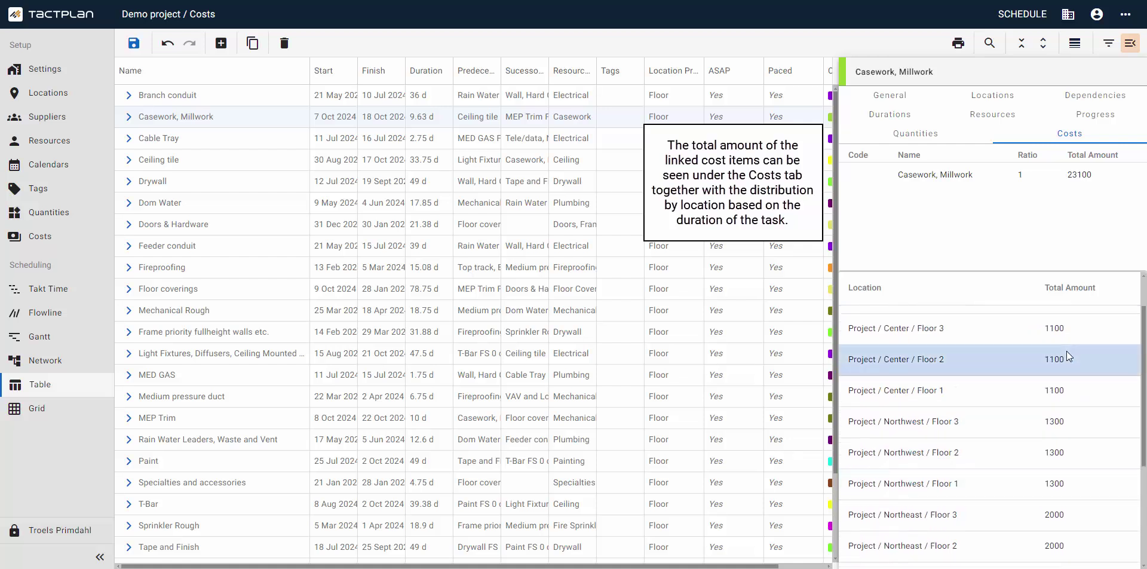
pyautogui.click(1126, 287)
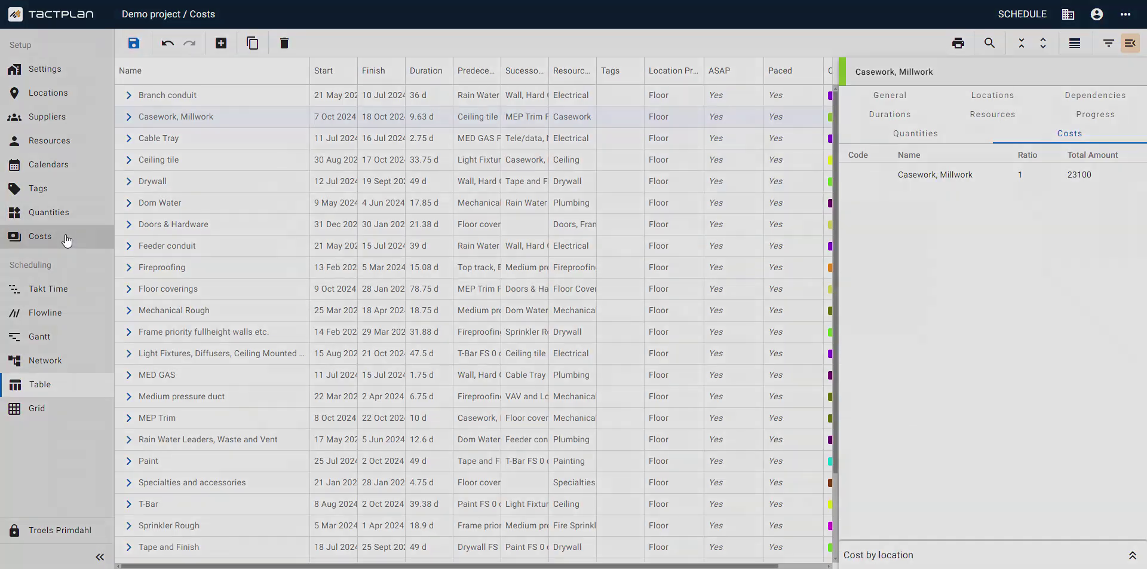
# Return to the project costs and export the cost structure to the clipboard.
pyautogui.click(66, 239)
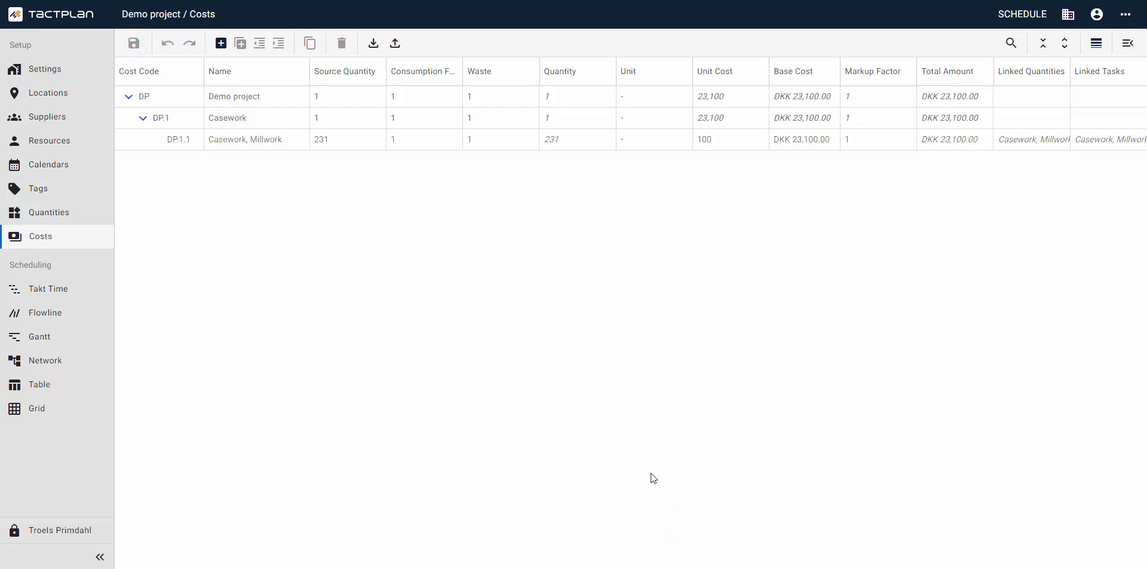
pyautogui.click(395, 43)
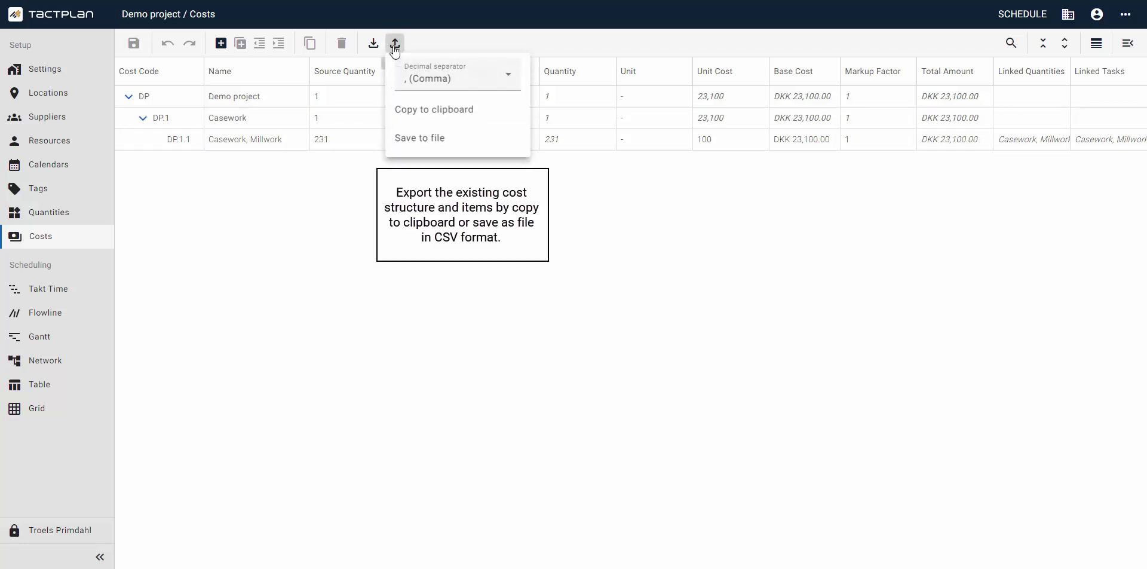
pyautogui.click(490, 112)
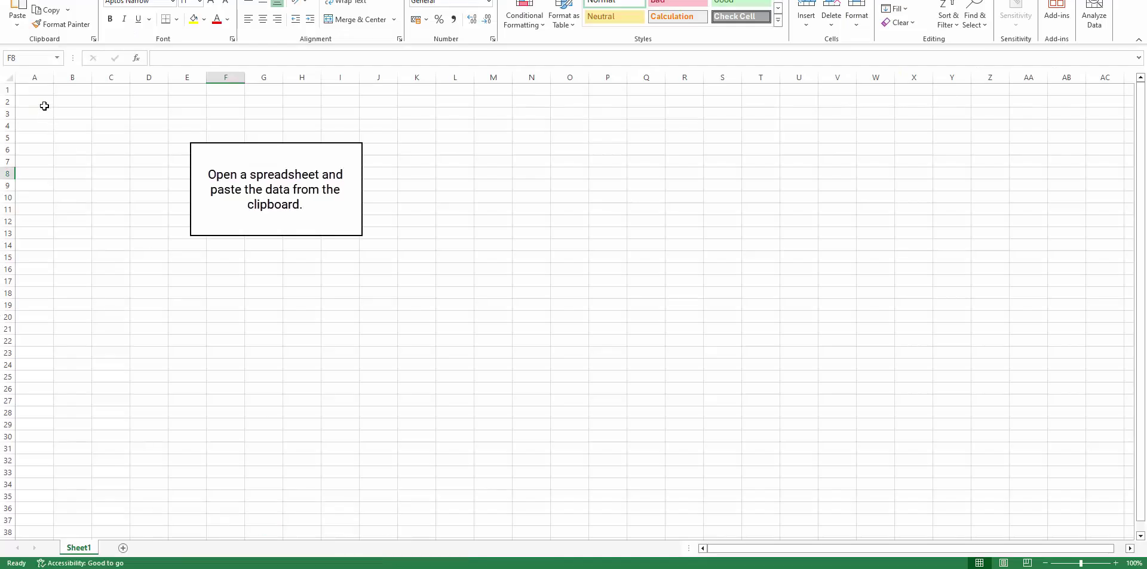
# Switch to Excel and paste the exported cost data into the empty sheet starting at cell A1.
pyautogui.click(37, 88)
pyautogui.rightClick(38, 89)
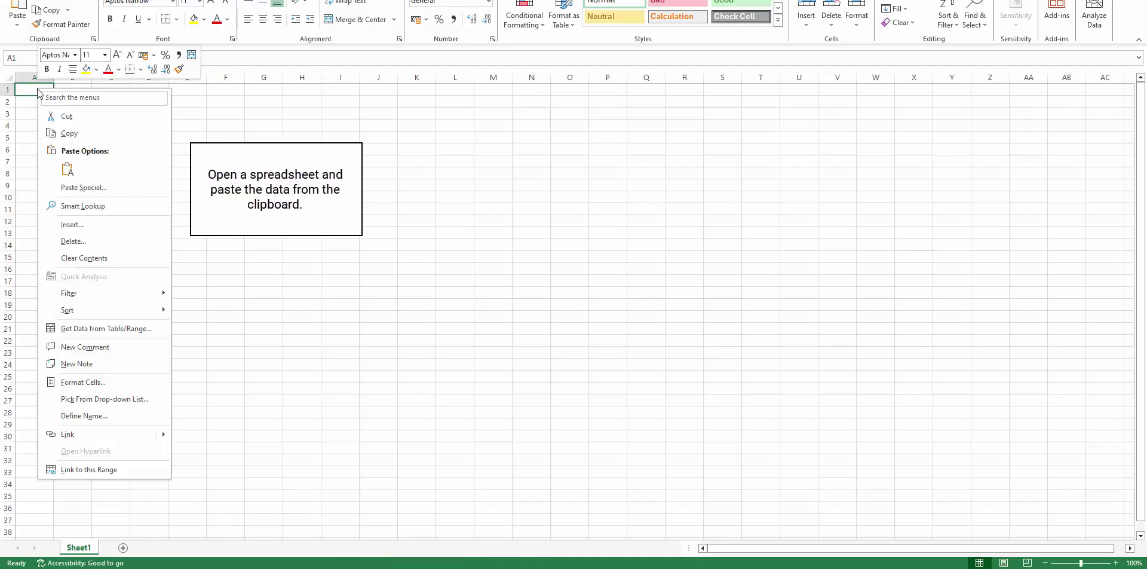
pyautogui.click(67, 169)
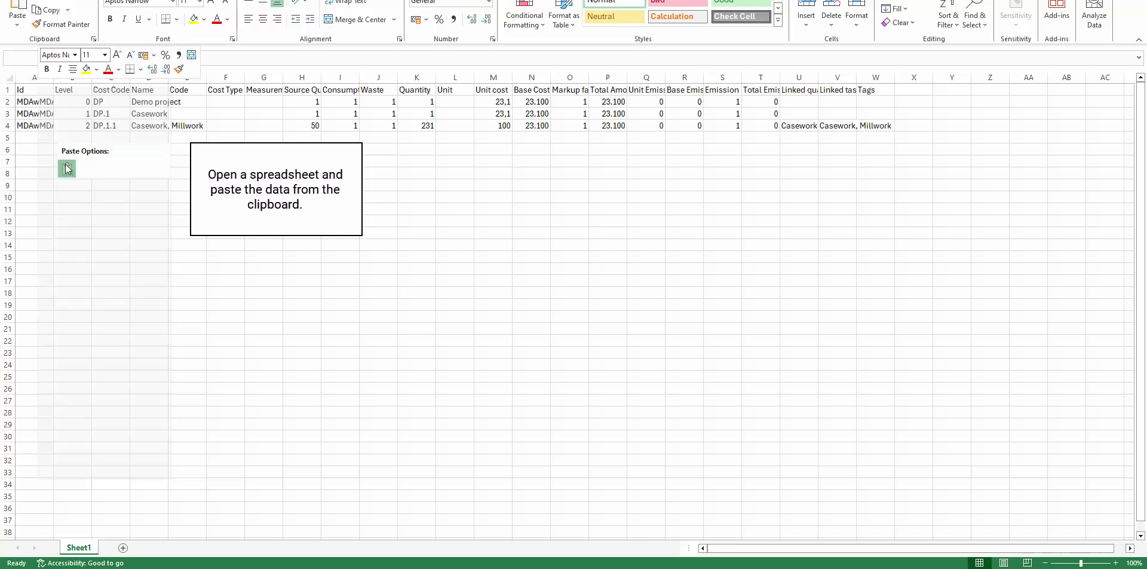
# Add a cost item in row 5 with level 1, cost code DP.2 and name Ceiling.
pyautogui.click(77, 138)
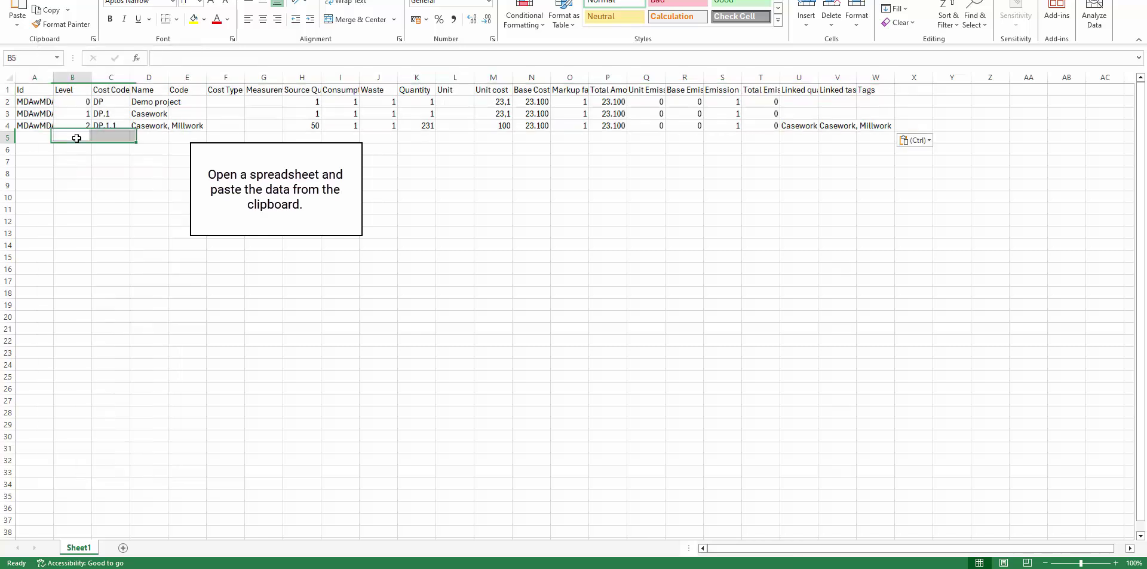
pyautogui.write('1')
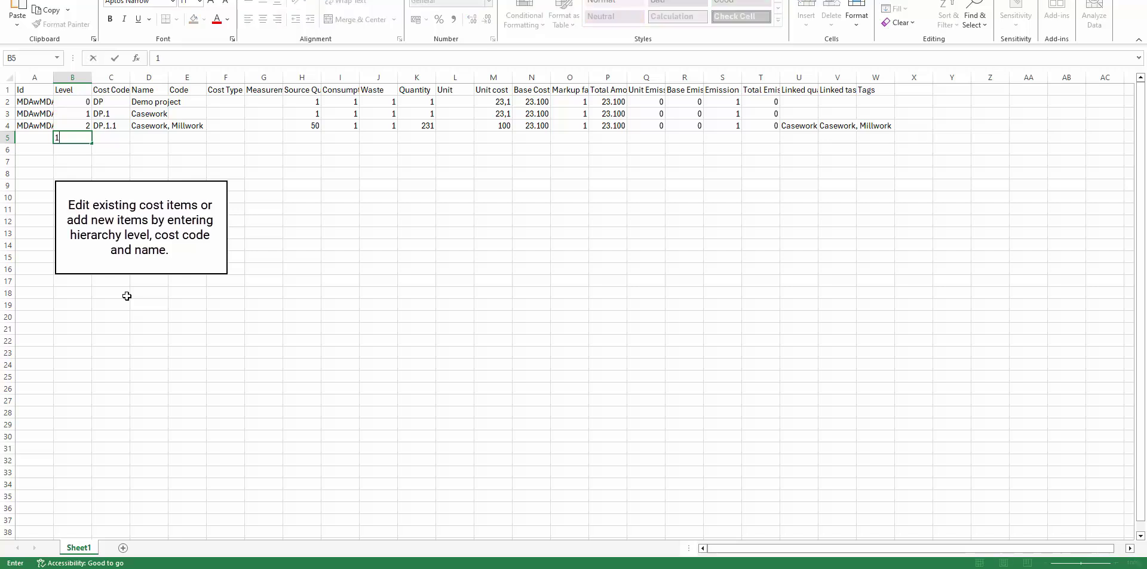
pyautogui.press('Tab')
pyautogui.write('D')
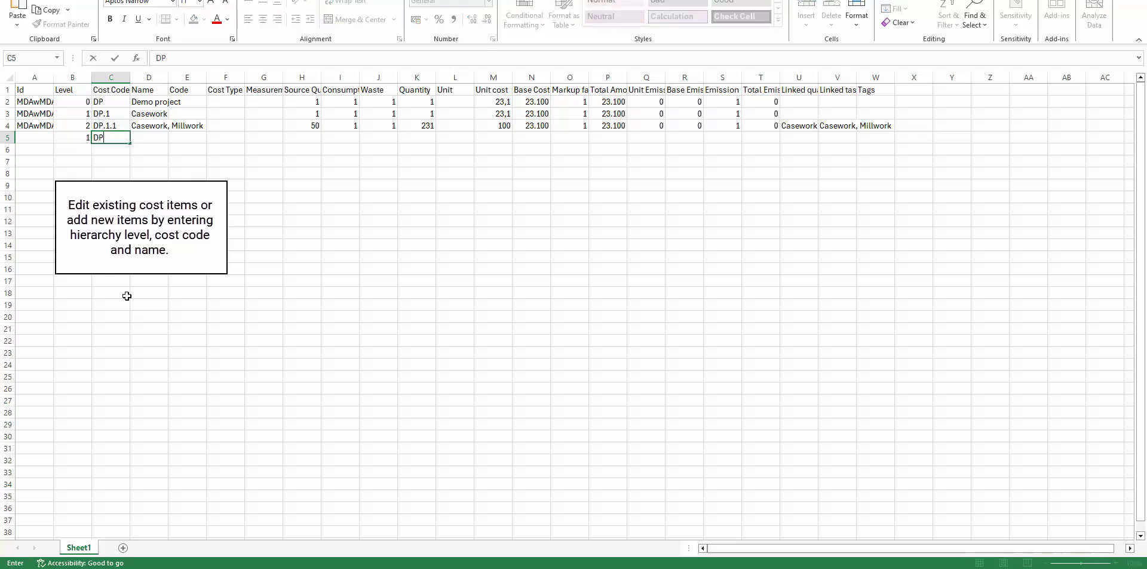
pyautogui.write('P.2')
pyautogui.press('Tab')
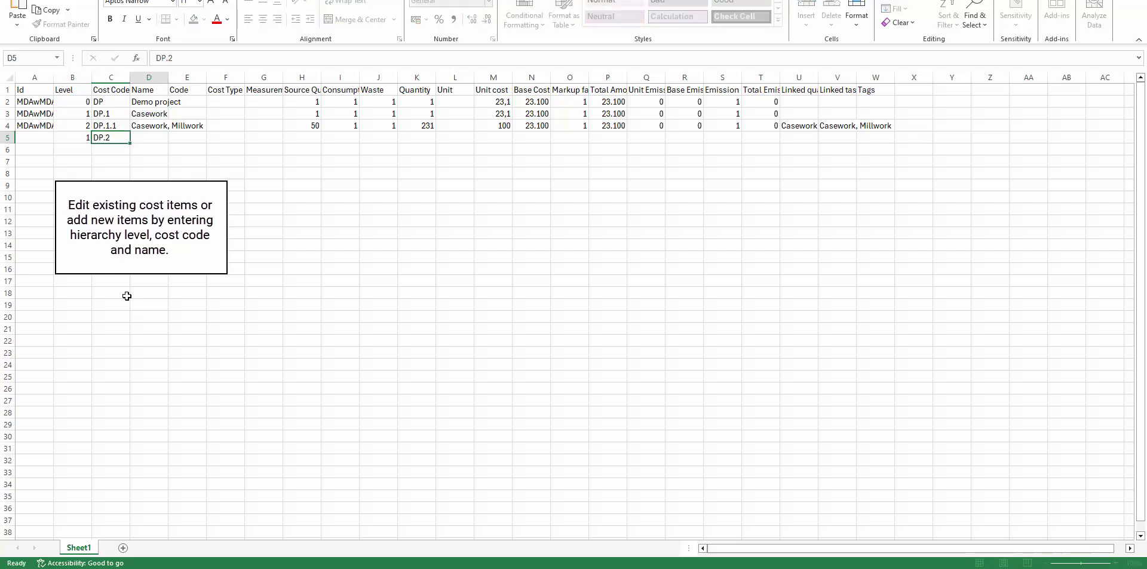
pyautogui.write('Ceiling')
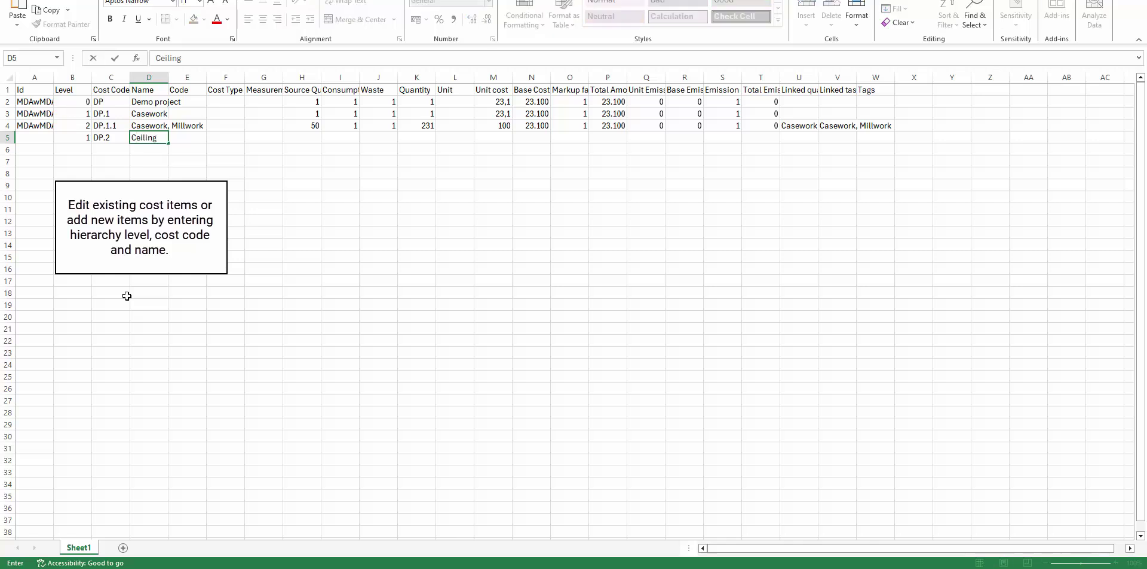
pyautogui.press('Return')
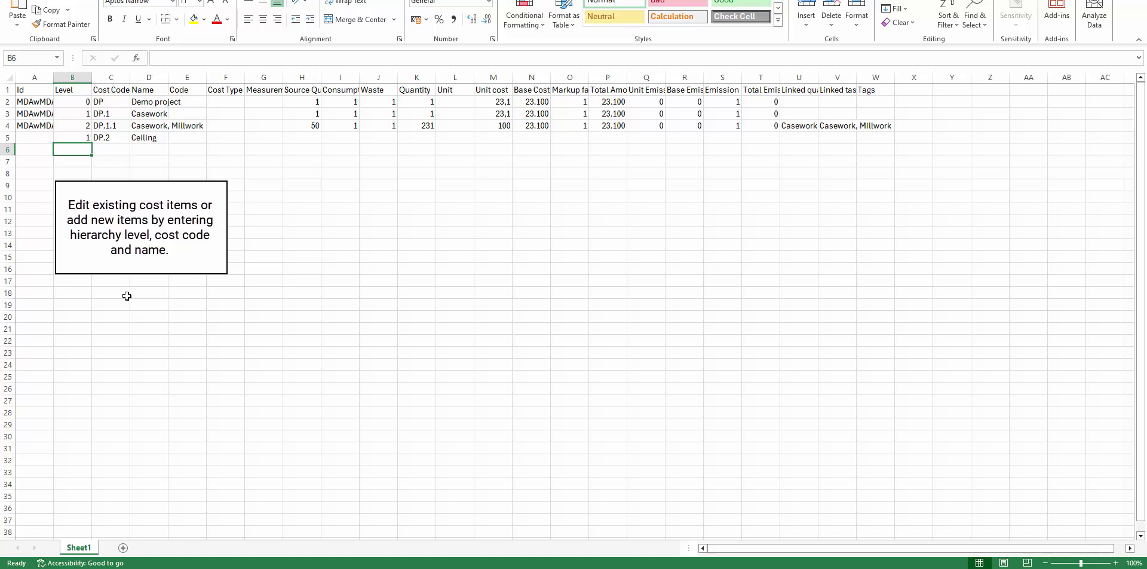
# Start a sub-item in row 6 below Ceiling with level 2 and cost code DP.2.1.
pyautogui.write('2')
pyautogui.press('Tab')
pyautogui.write('D')
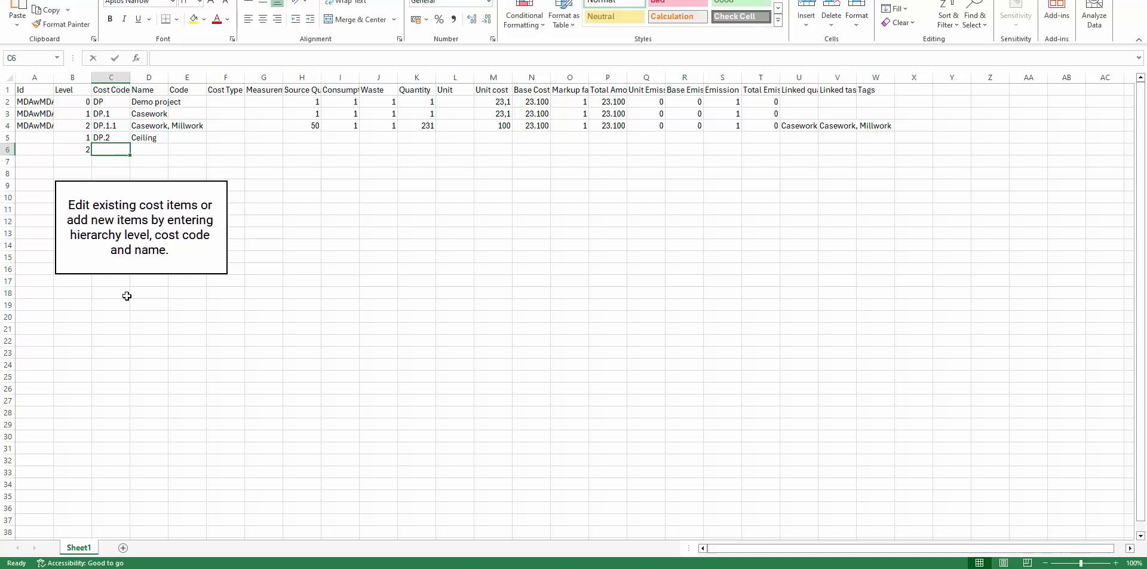
pyautogui.write('P.')
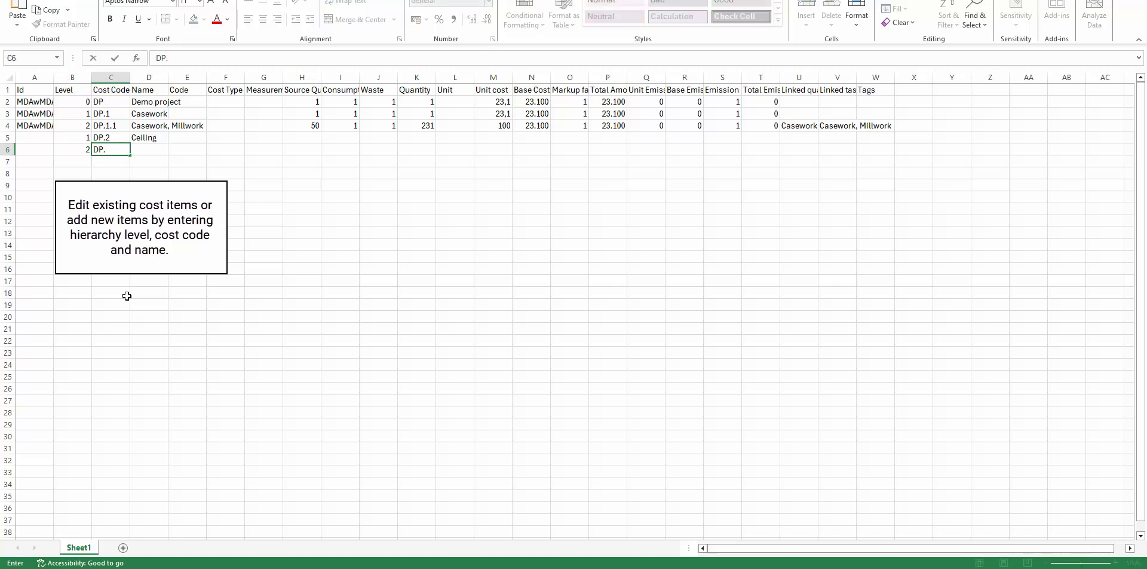
pyautogui.write('2.1')
pyautogui.press('Tab')
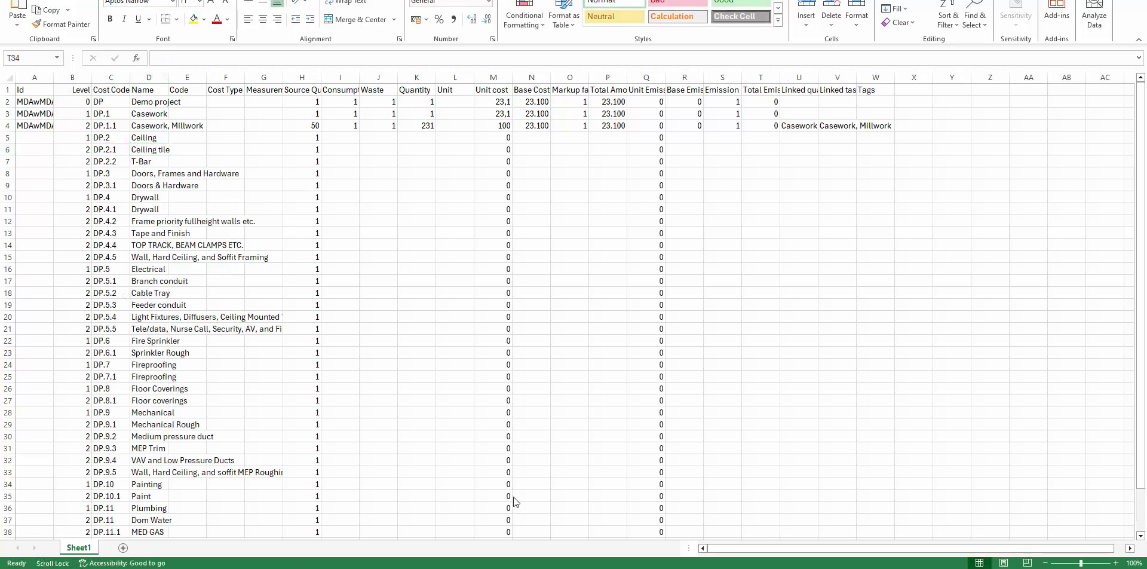
# Copy all cost item rows from row 2 to row 41, leaving out the header row.
pyautogui.click(6, 101)
pyautogui.moveTo(6, 102); pyautogui.dragTo(2, 554)
pyautogui.rightClick(167, 278)
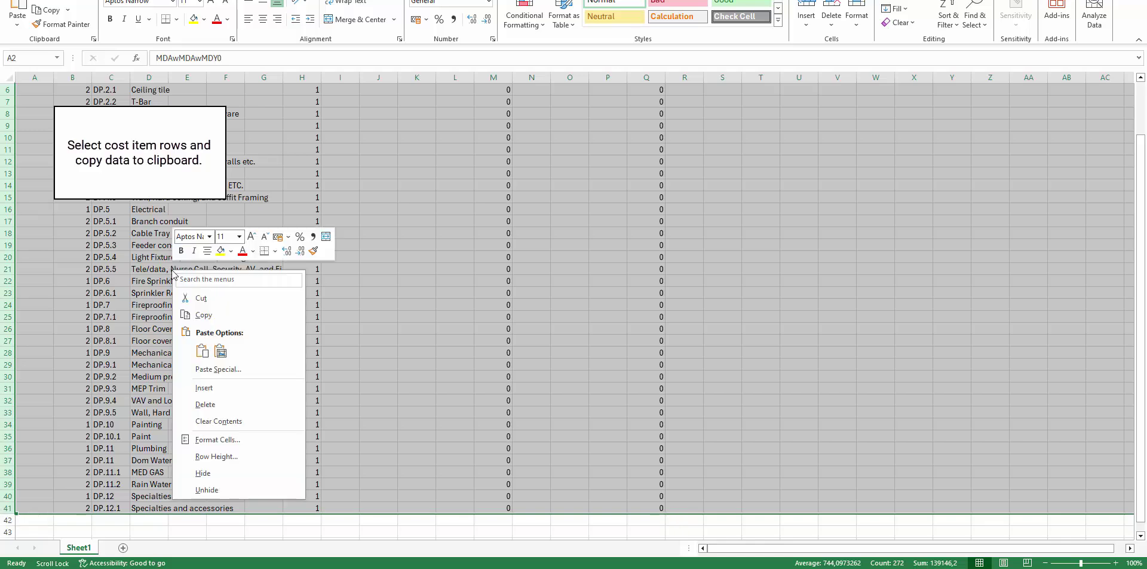
pyautogui.click(192, 312)
pyautogui.scroll(2, 193, 314)
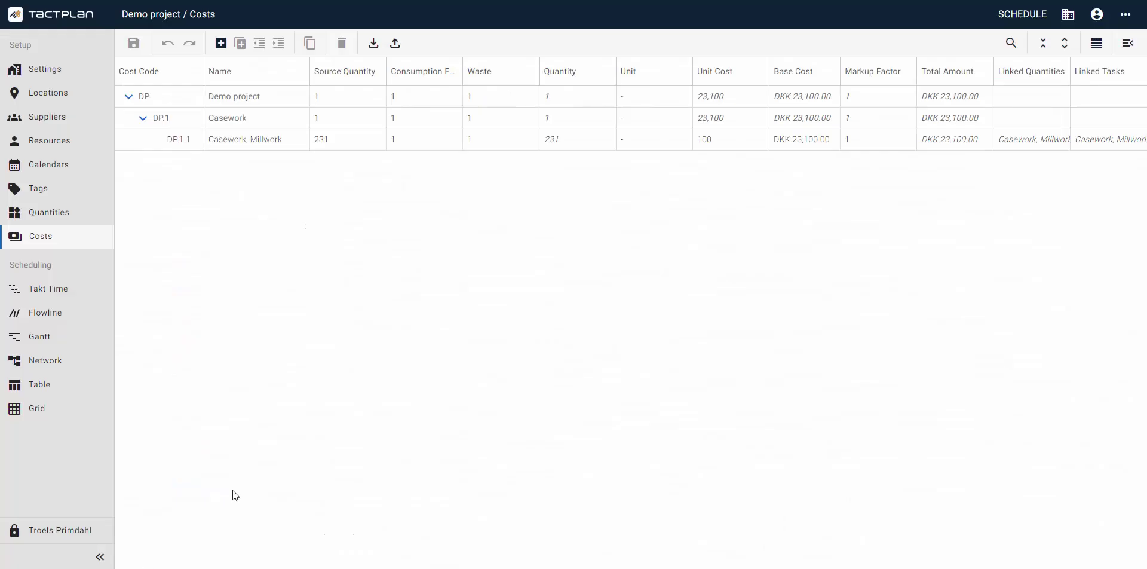
# Switch to Tactplan, paste the copied rows into the cost import, review them down to DP.12.1 and import them.
pyautogui.click(372, 43)
pyautogui.click(368, 295)
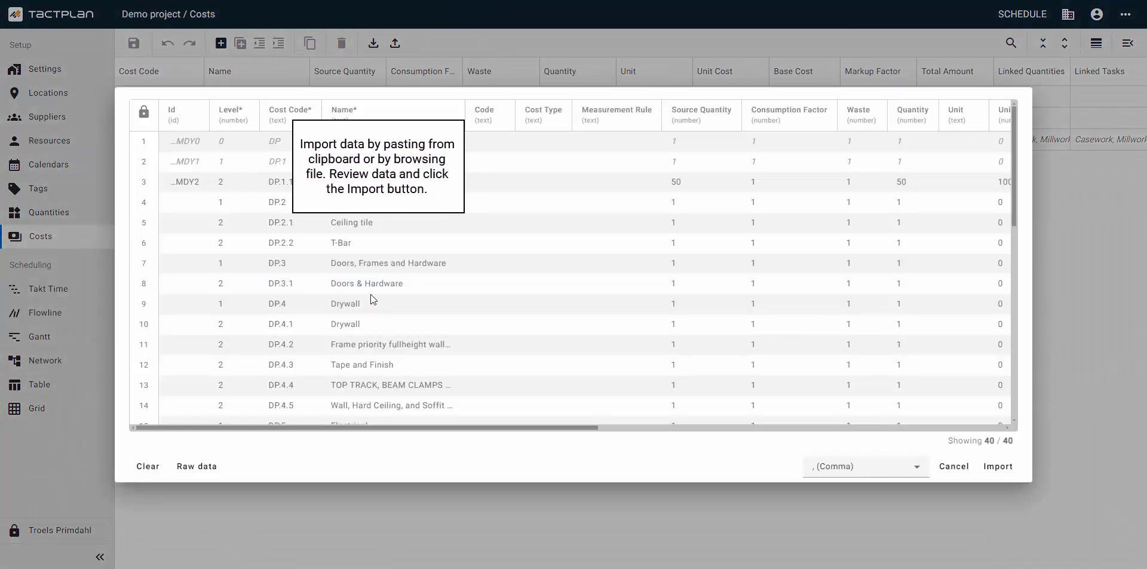
pyautogui.scroll(-5, 377, 227)
pyautogui.scroll(-2, 418, 251)
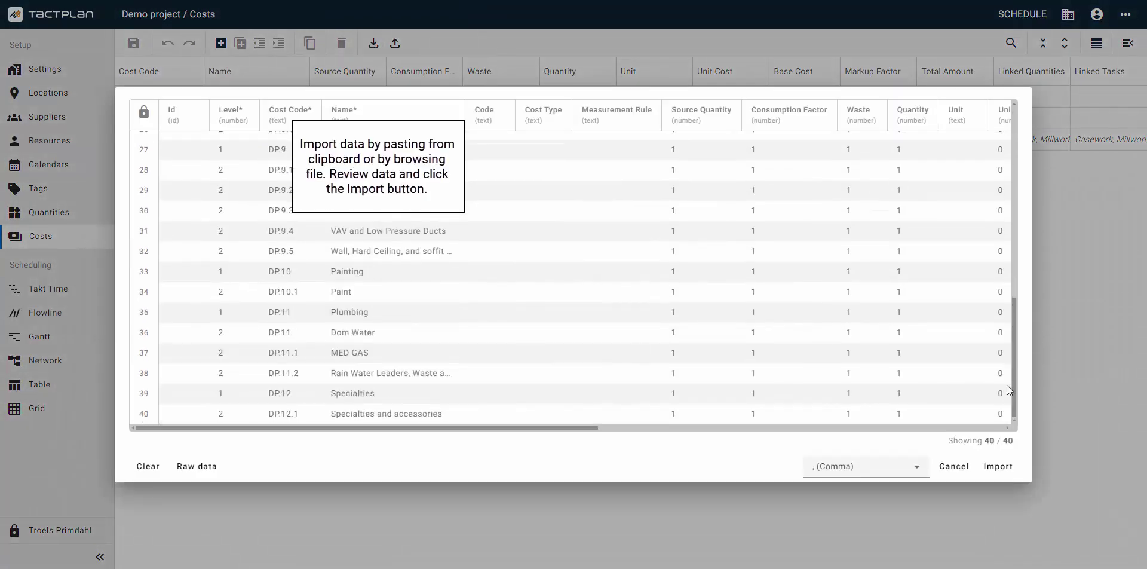
pyautogui.click(1011, 470)
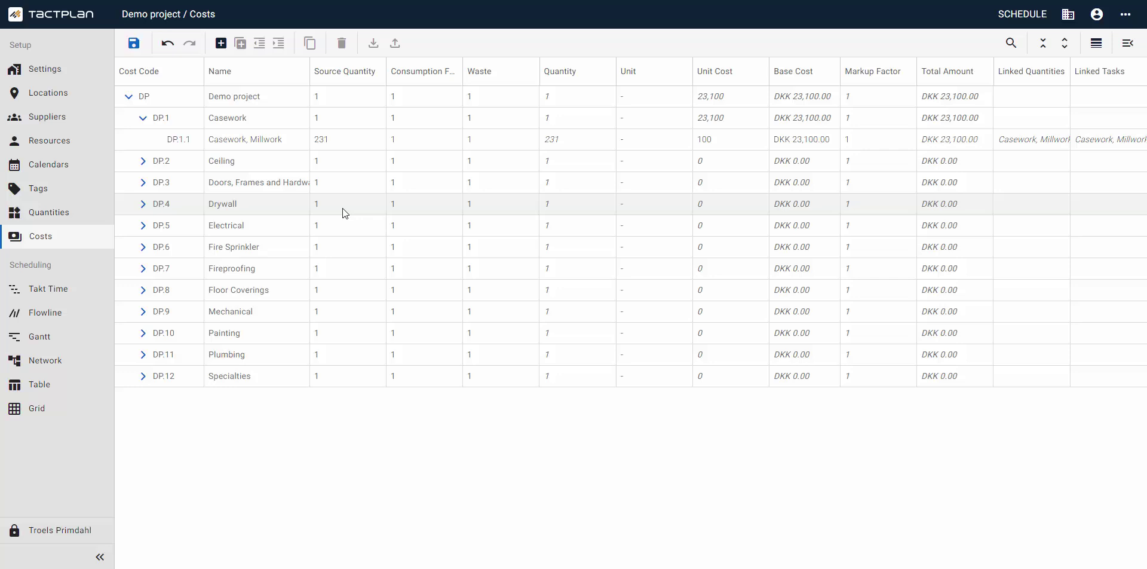
# Review the imported Ceiling and Electrical cost groups and save the costs.
pyautogui.click(143, 162)
pyautogui.click(144, 162)
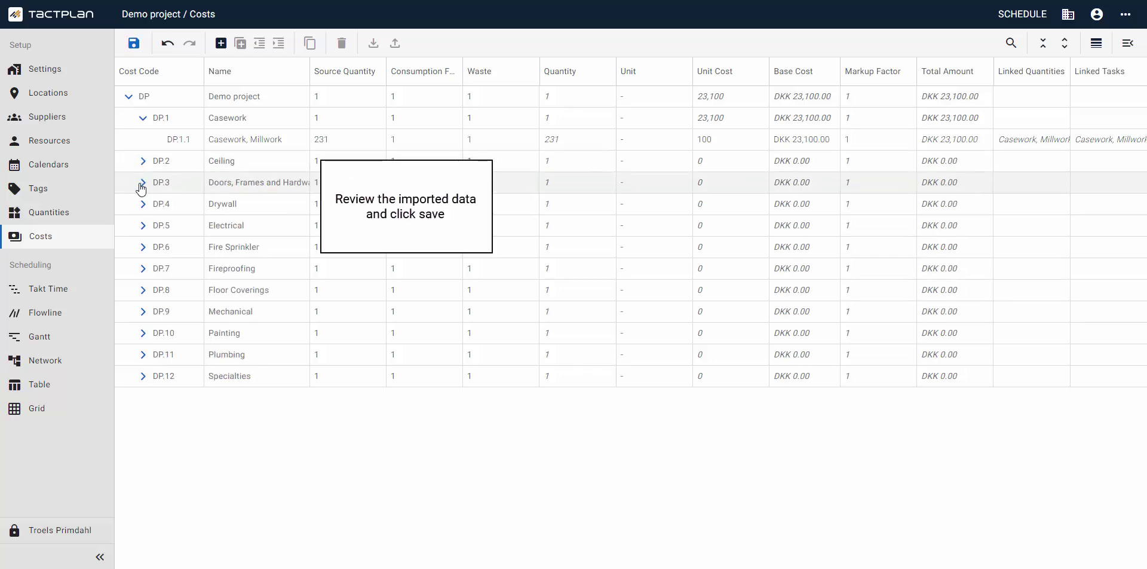
pyautogui.click(143, 226)
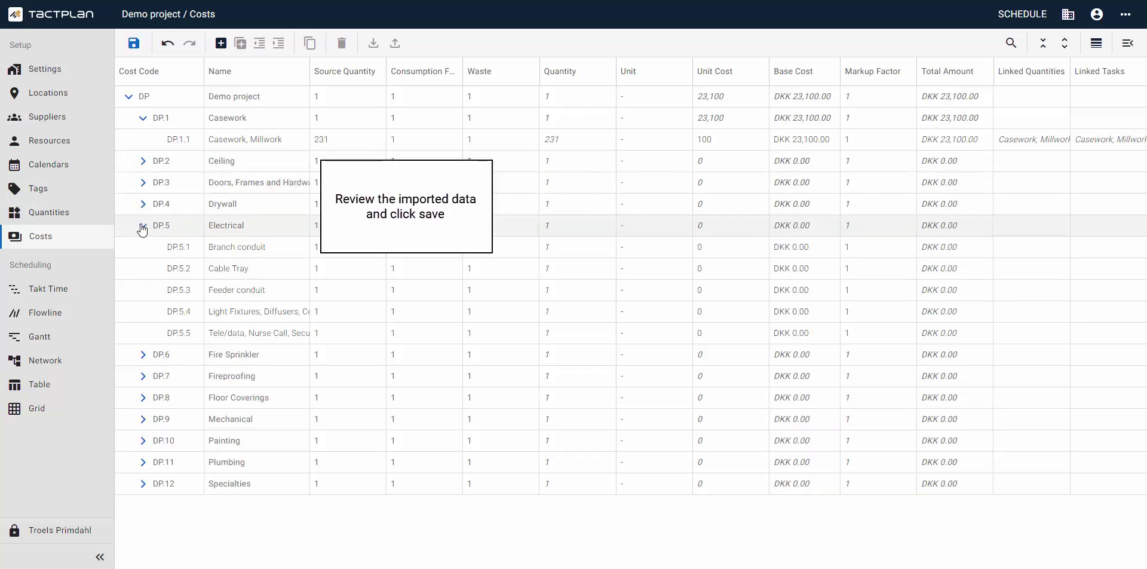
pyautogui.click(143, 226)
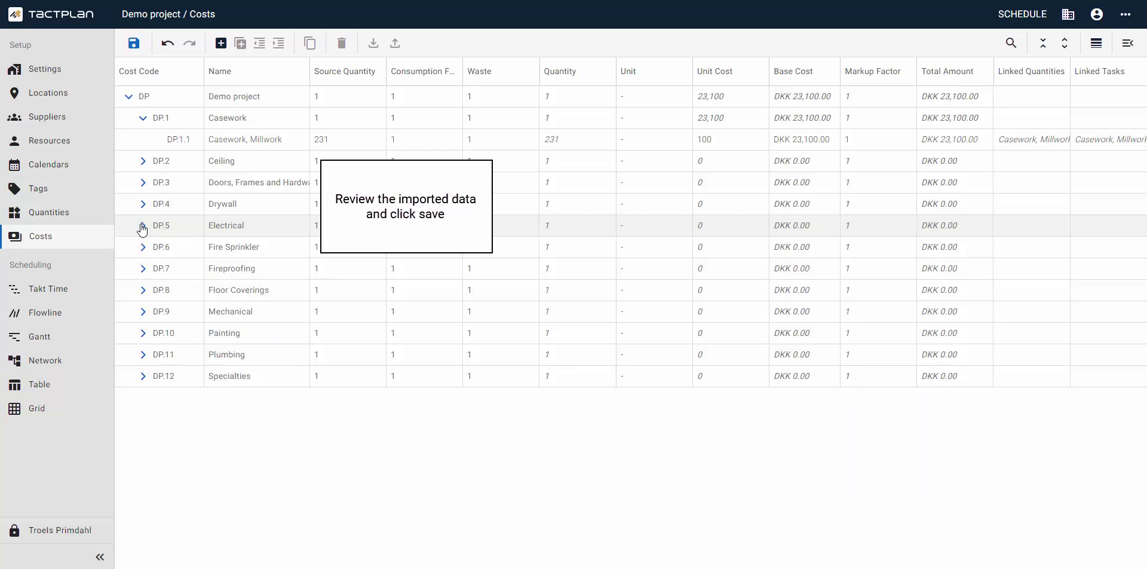
pyautogui.click(135, 44)
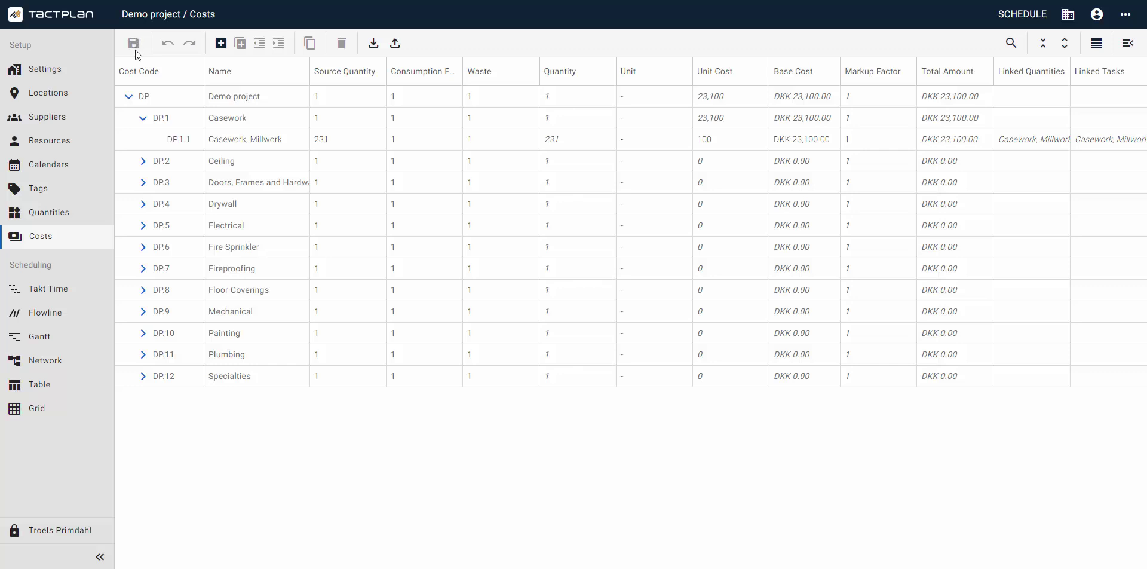
# Link the Ceiling tile quantity to cost item DP.2.1 in the Ceiling group.
pyautogui.click(143, 160)
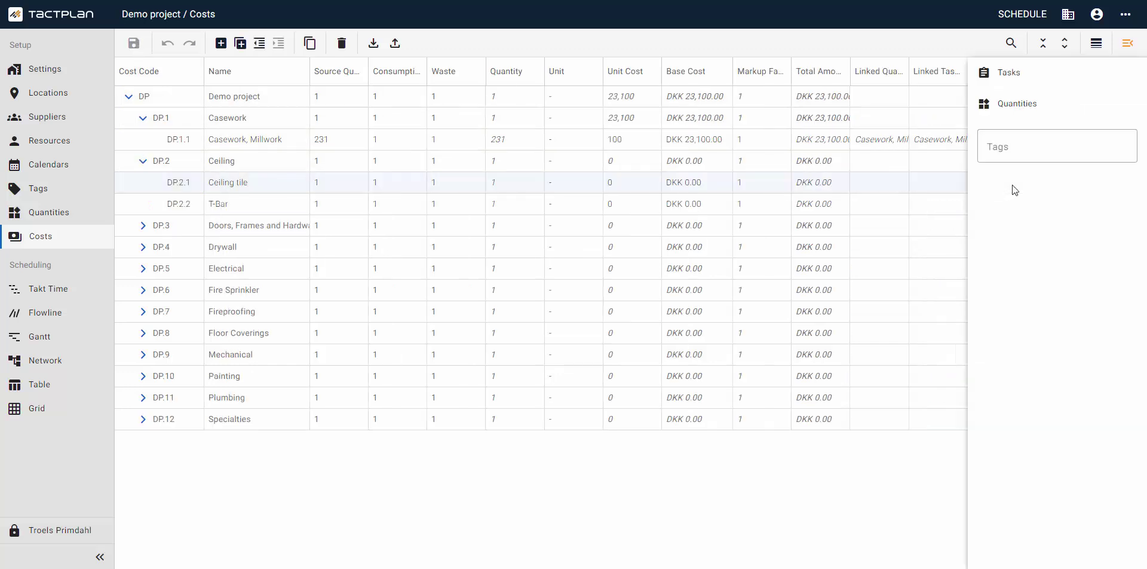
pyautogui.click(1033, 108)
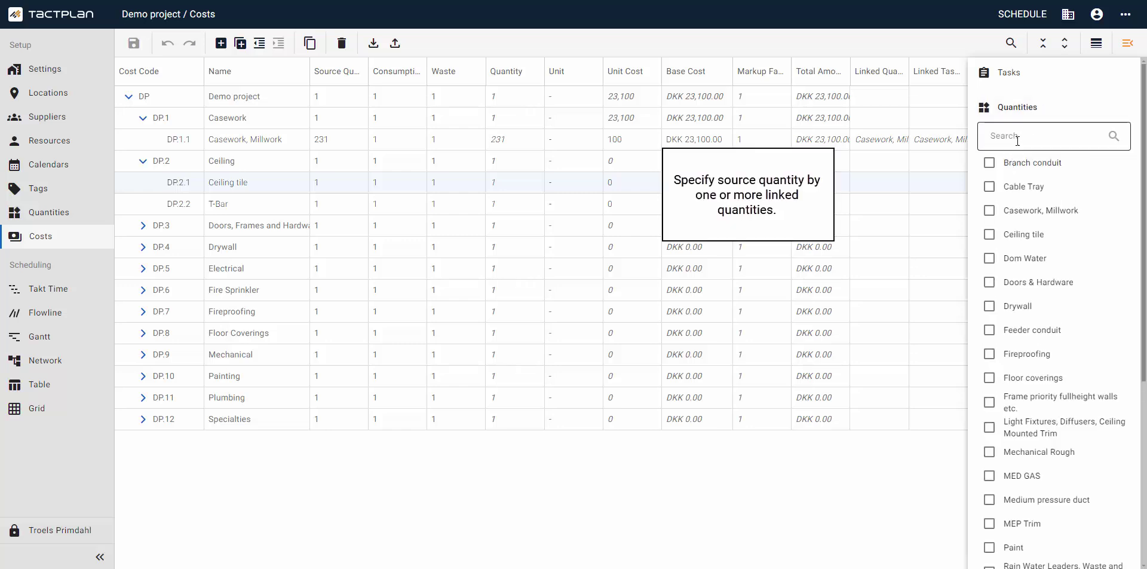
pyautogui.click(988, 235)
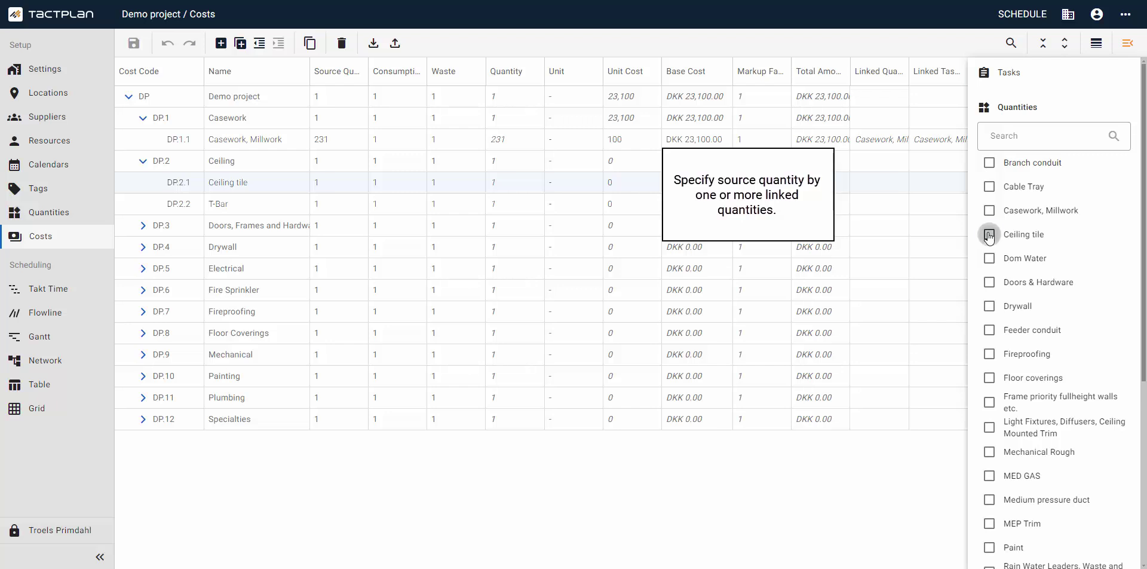
# Link the T-Bar quantity to cost item DP.2.2 by filtering the quantities for "t-bar", and clear the filter.
pyautogui.click(474, 210)
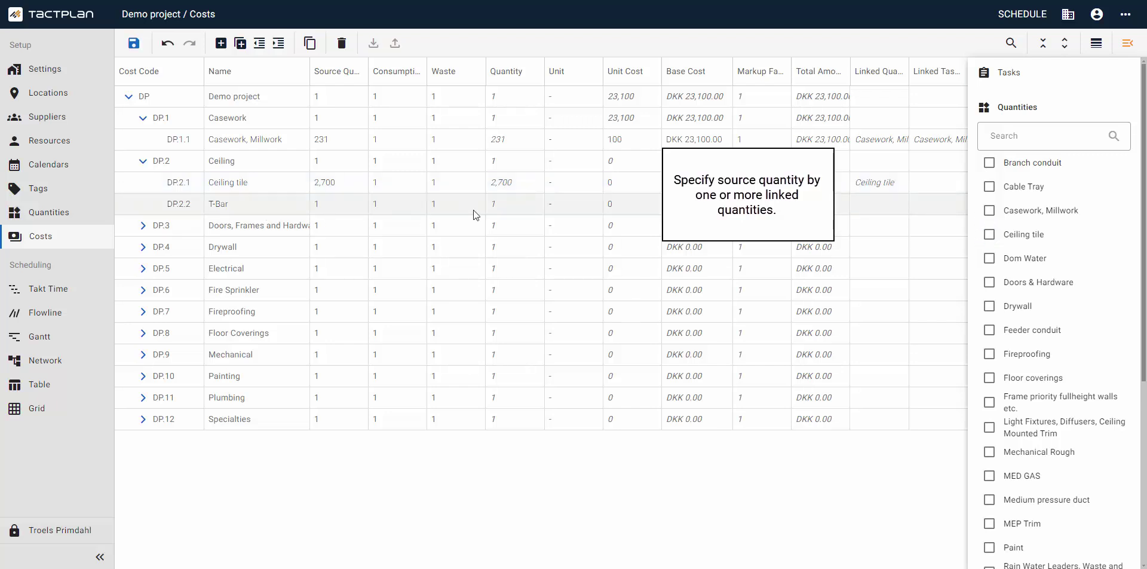
pyautogui.click(1037, 139)
pyautogui.write('t')
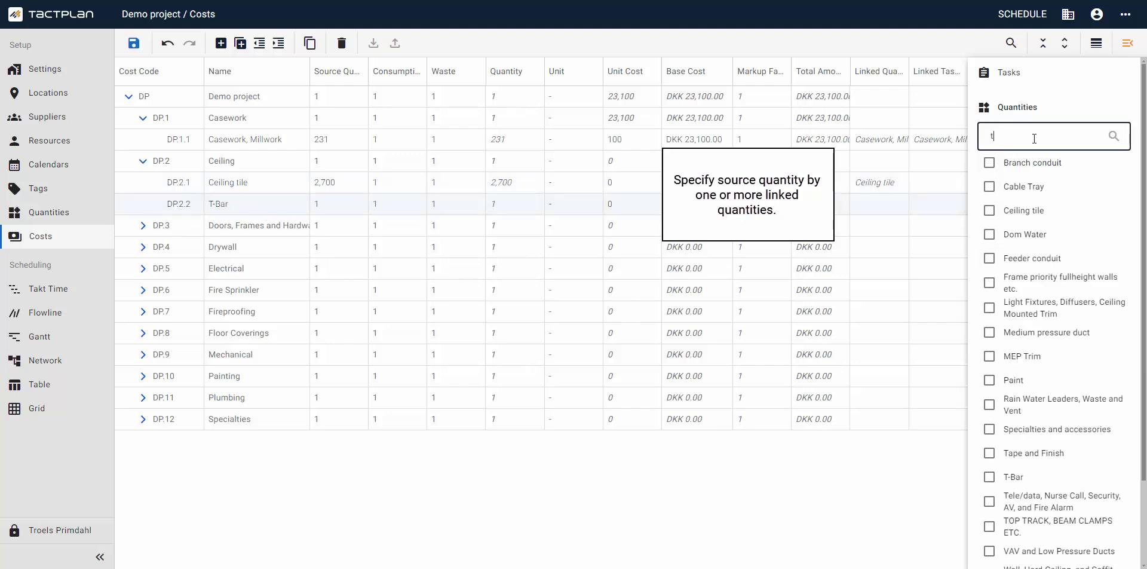
pyautogui.write('-bar')
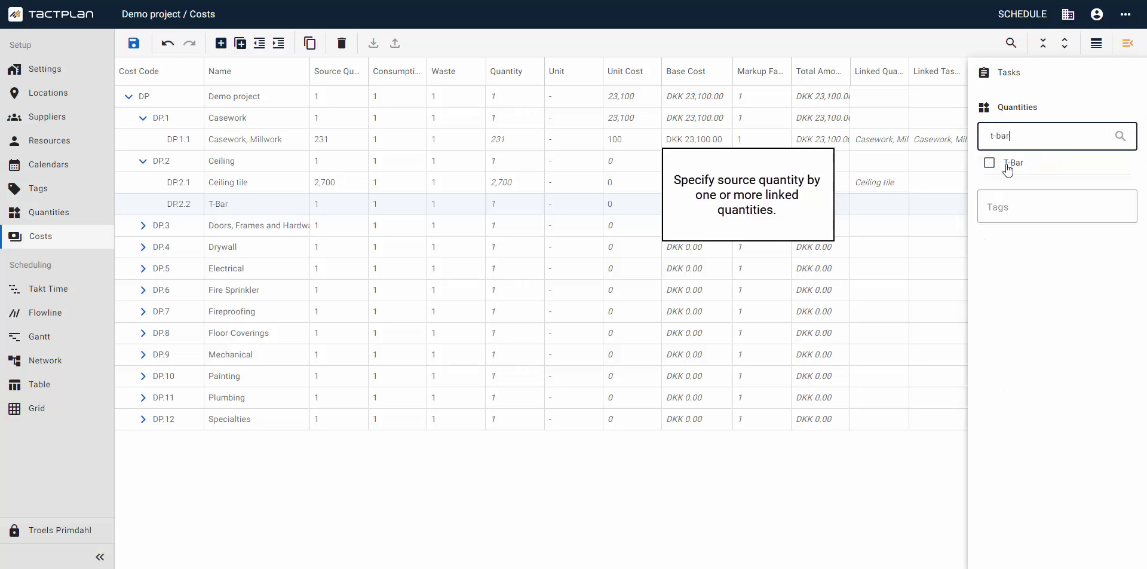
pyautogui.press('Return')
pyautogui.click(986, 186)
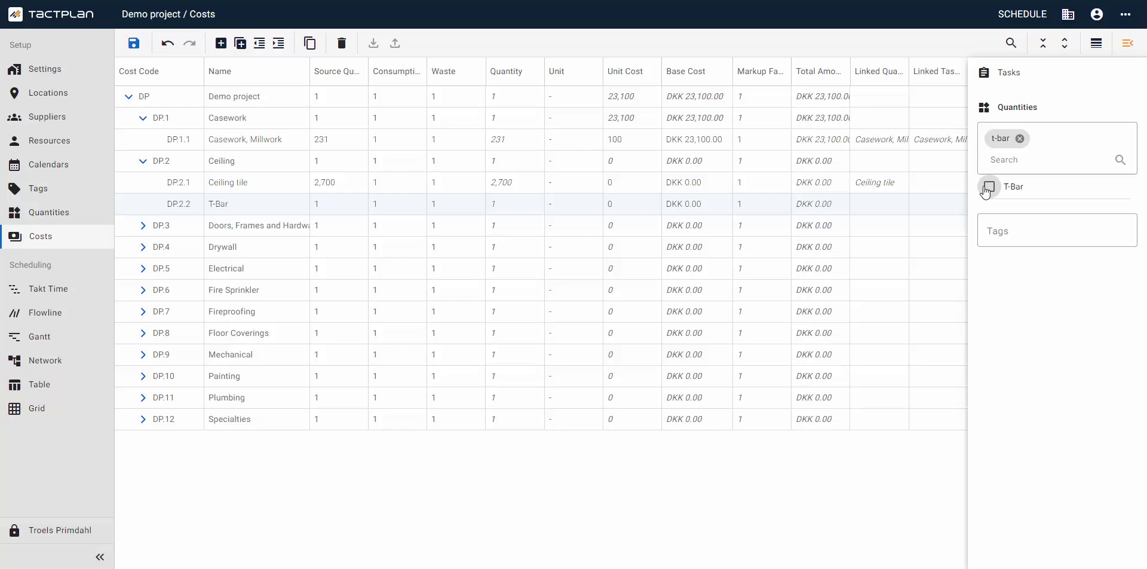
pyautogui.click(1019, 139)
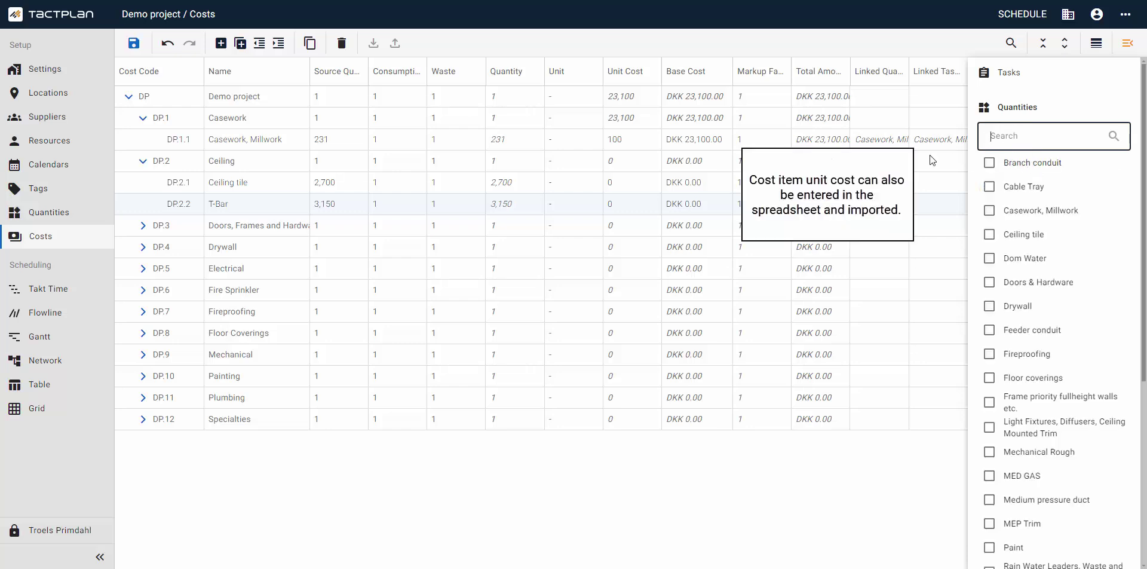
# Set the unit cost of the Ceiling tile cost item DP.2.1 to 45.
pyautogui.doubleClick(619, 181)
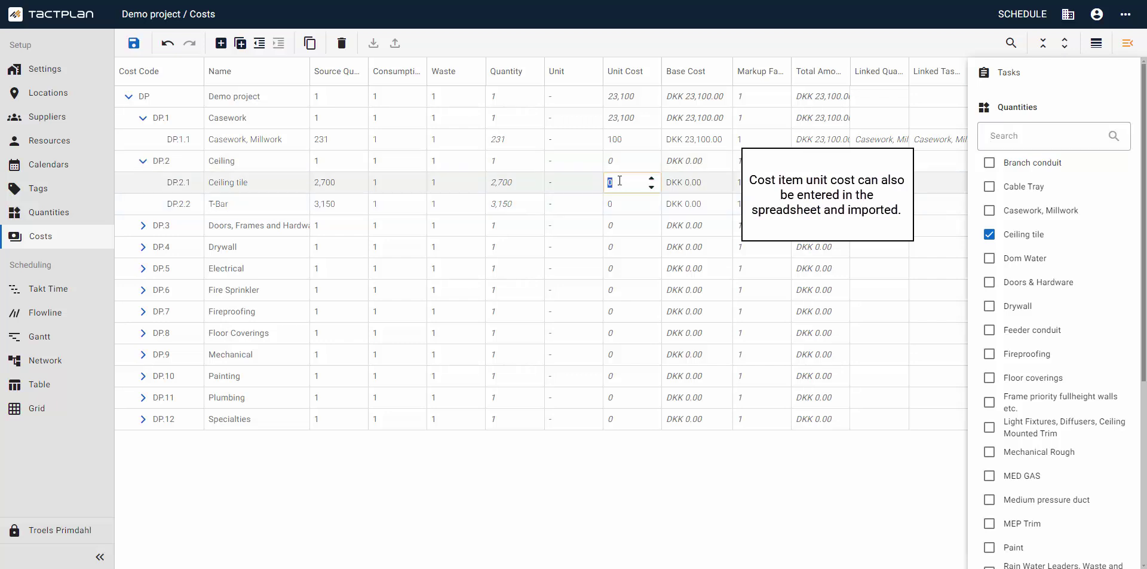
pyautogui.write('45')
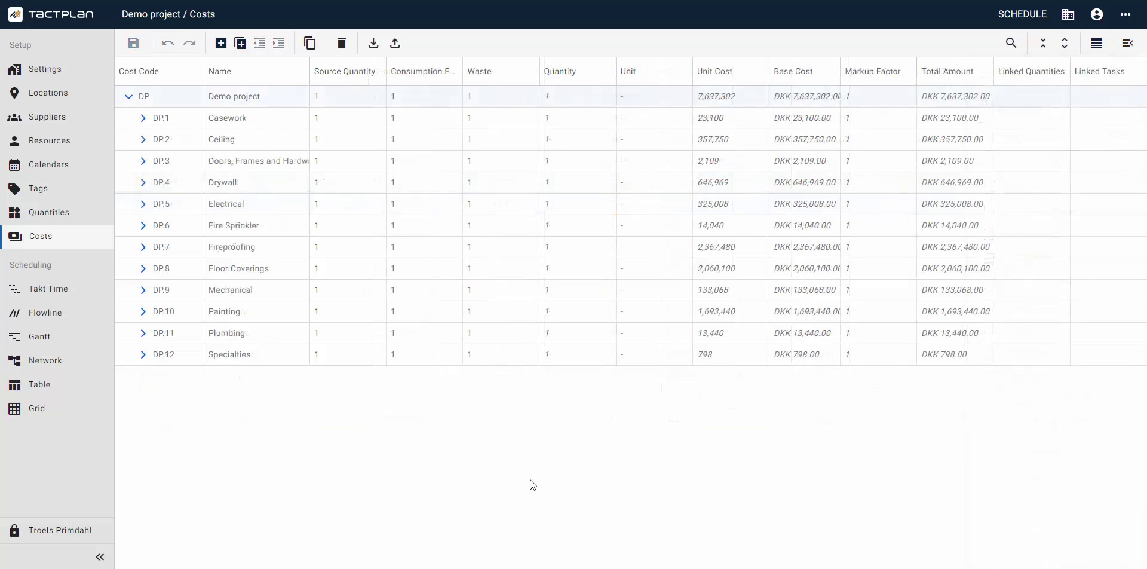
# Expand all cost groups and review the source quantities, unit costs and linked quantities of the cost items.
pyautogui.click(1065, 49)
pyautogui.scroll(-6, 793, 145)
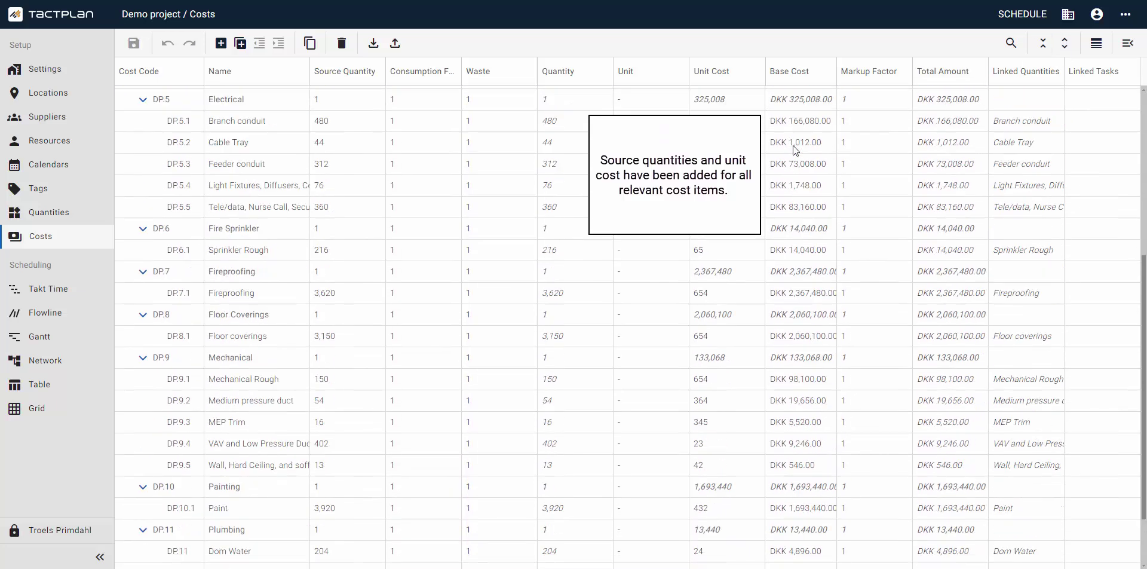
pyautogui.scroll(5, 794, 145)
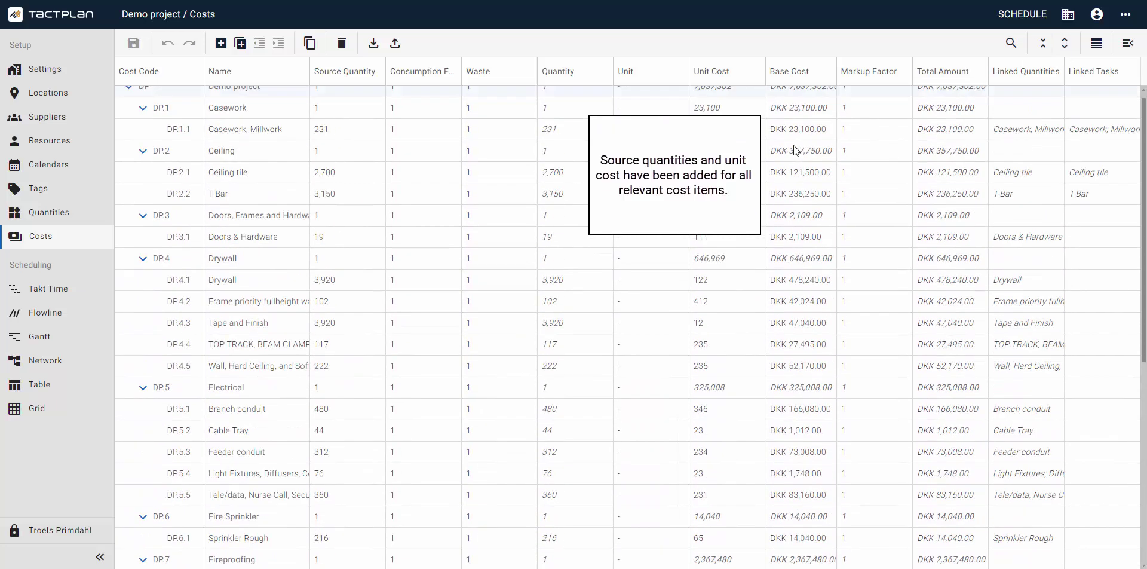
pyautogui.scroll(1, 794, 149)
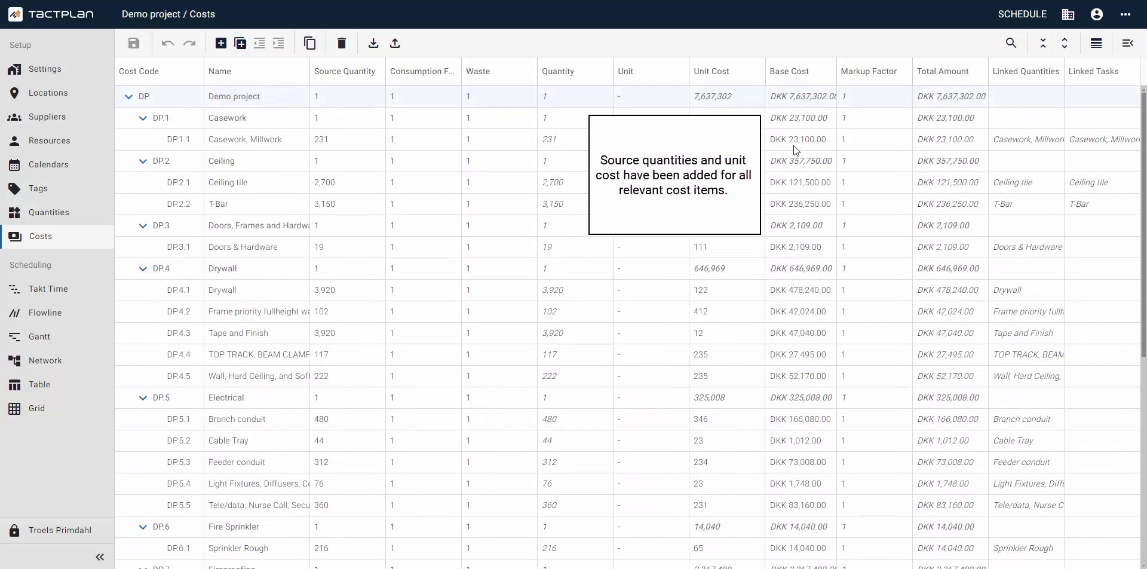
# Collapse the cost breakdown to the Demo project row and fit the Base Cost column width to its content.
pyautogui.click(1043, 46)
pyautogui.click(1043, 45)
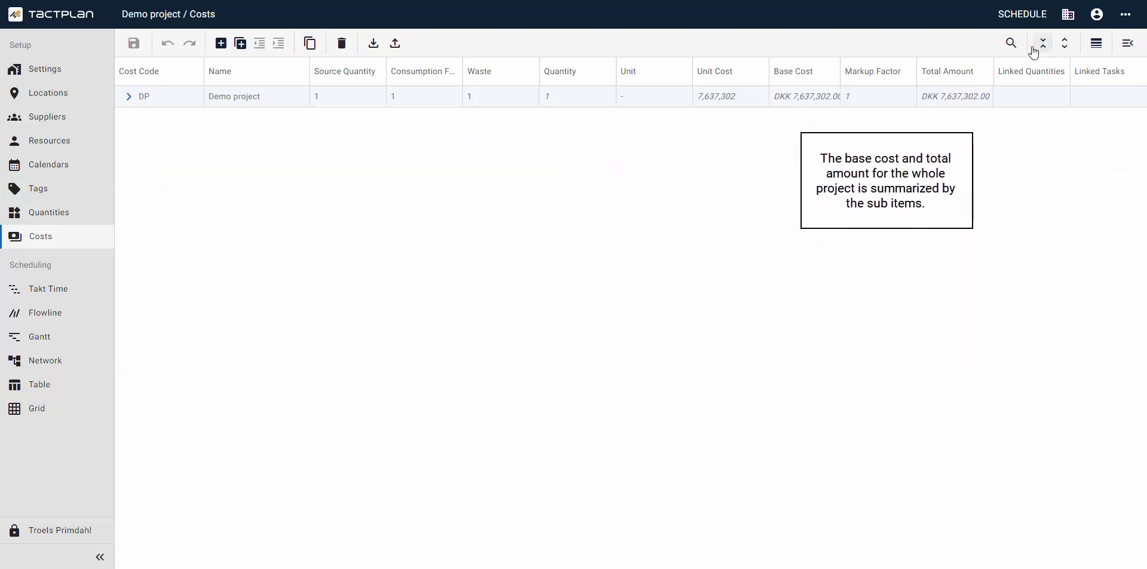
pyautogui.doubleClick(840, 72)
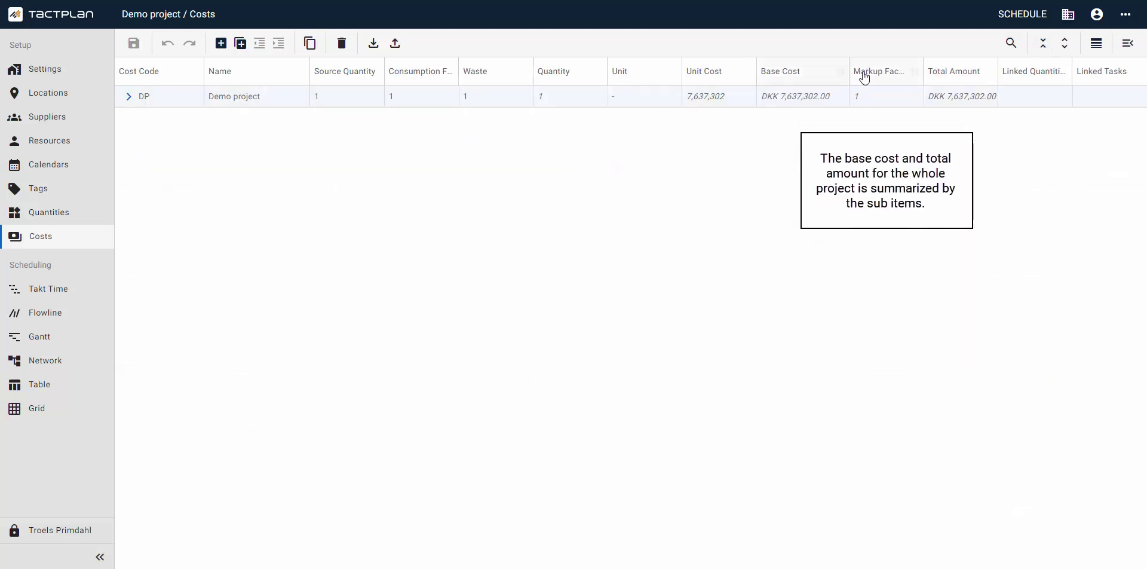